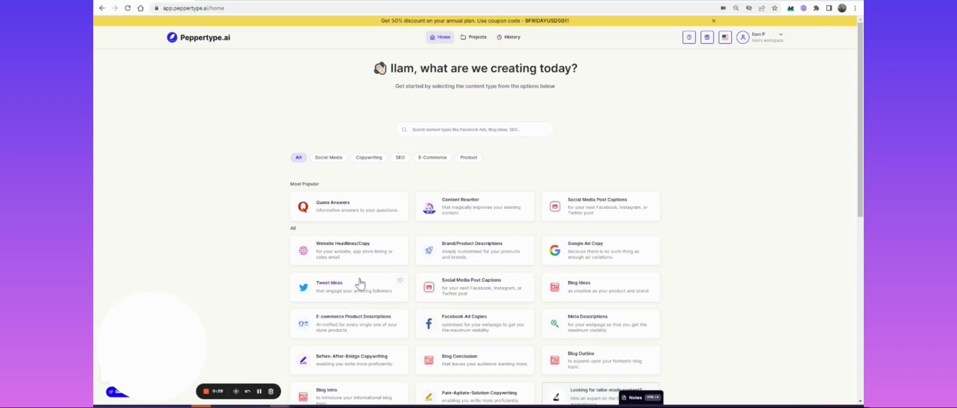
# Browse the content types offered in the Product, E-Commerce, SEO, Copywriting and Social Media categories.
pyautogui.scroll(-3, 370, 267)
pyautogui.scroll(-3, 370, 265)
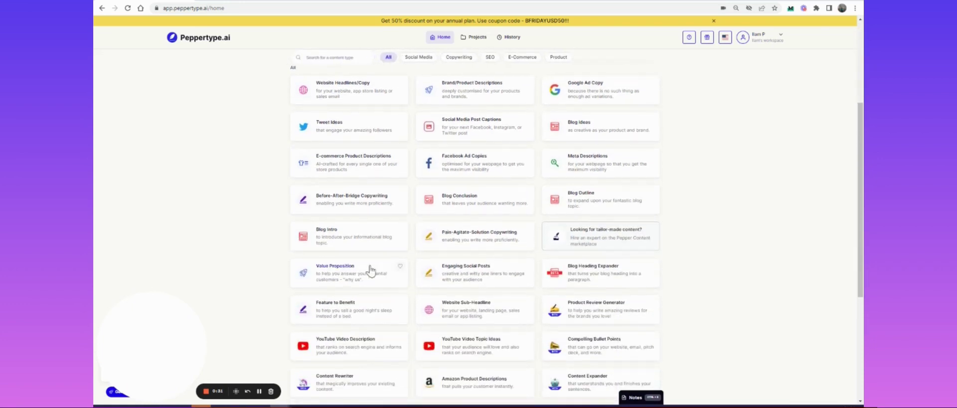
pyautogui.scroll(3, 370, 266)
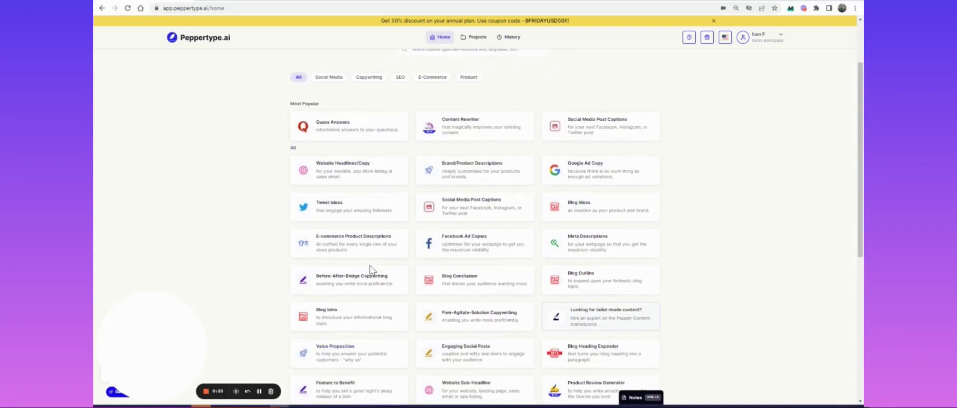
pyautogui.click(469, 77)
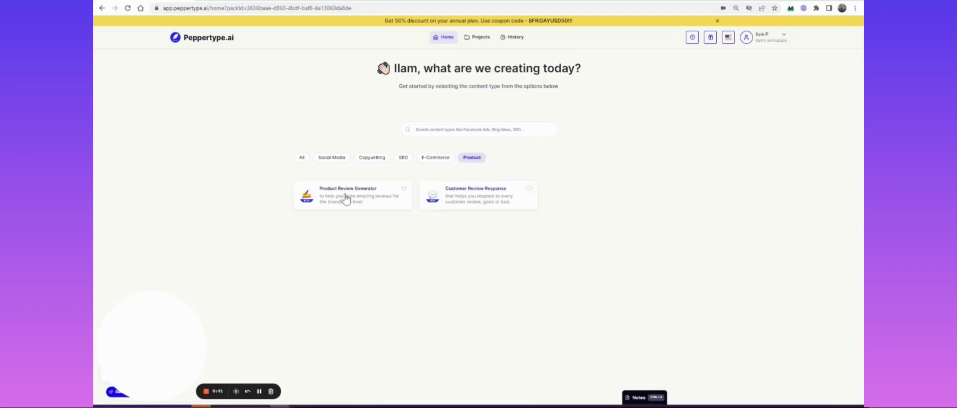
pyautogui.click(437, 158)
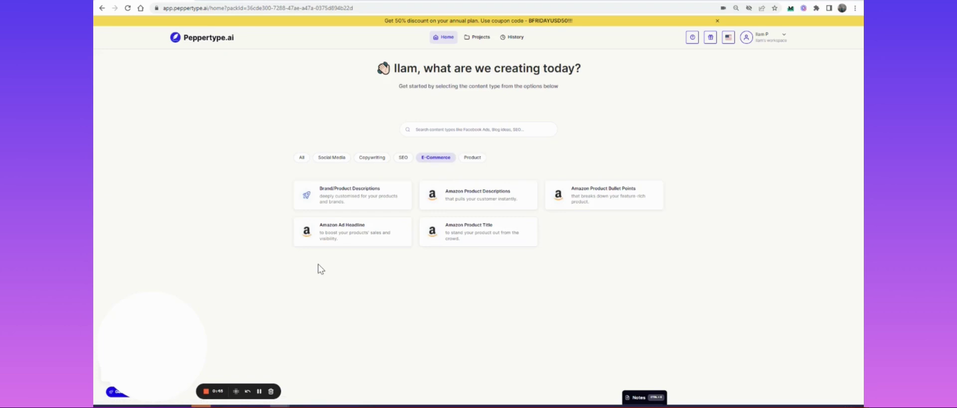
pyautogui.click(397, 160)
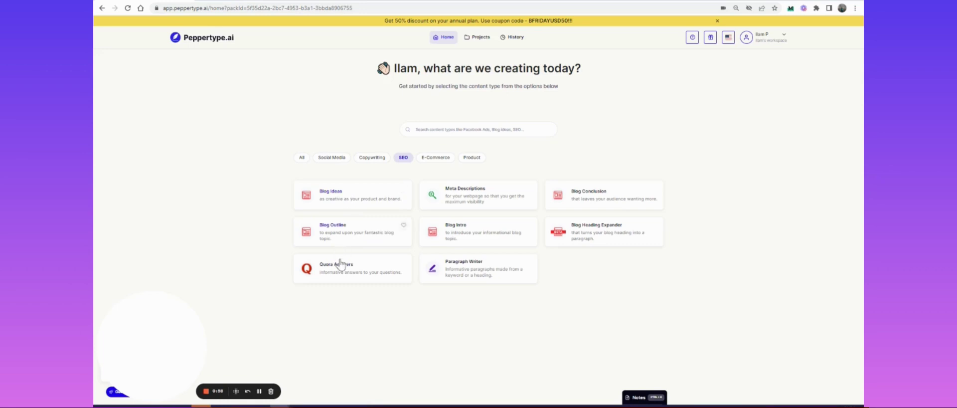
pyautogui.click(369, 162)
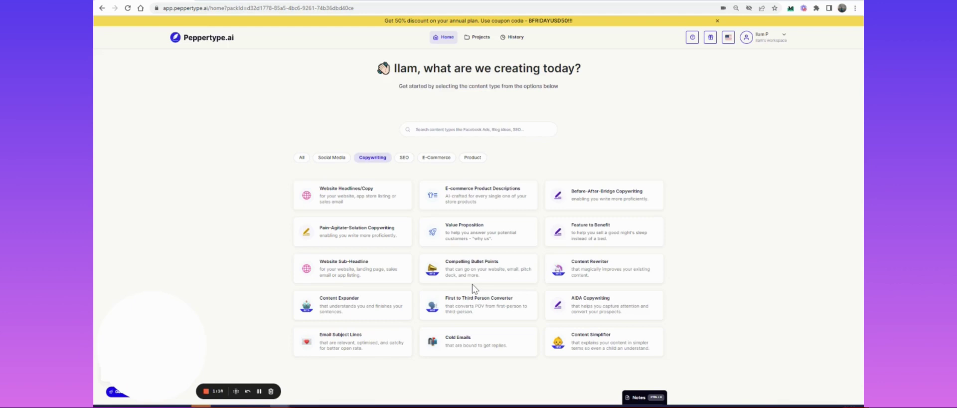
pyautogui.click(340, 159)
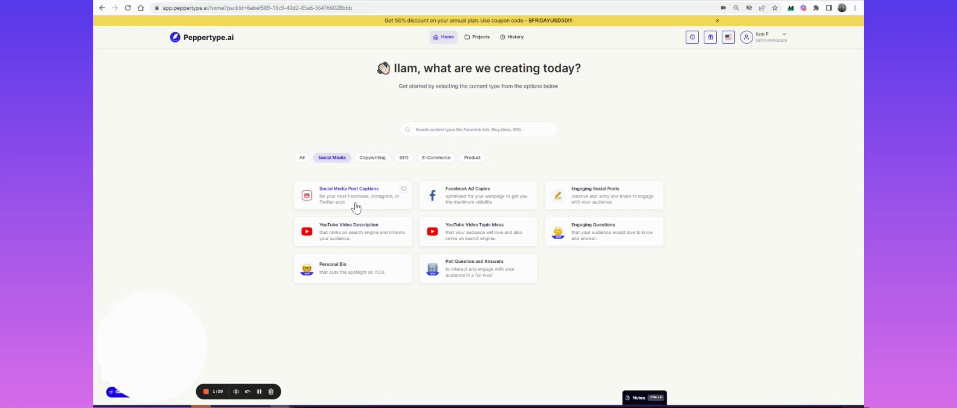
# Look through the full list of content types across all categories.
pyautogui.click(301, 159)
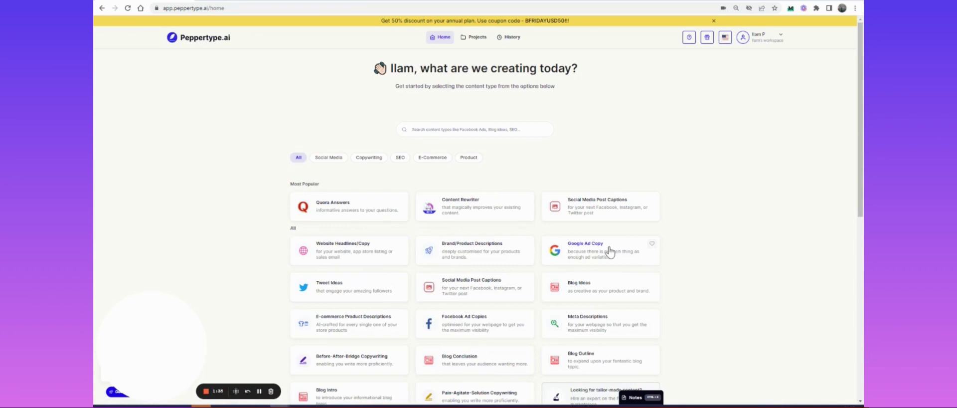
pyautogui.scroll(-1, 604, 251)
pyautogui.scroll(-6, 603, 249)
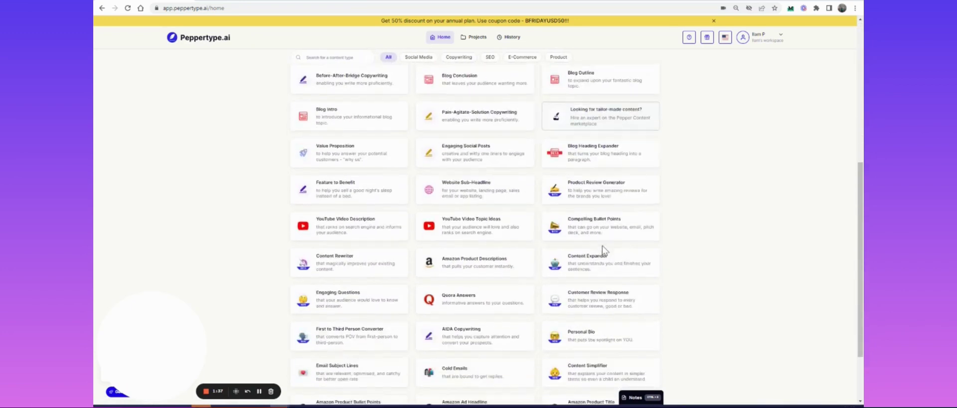
pyautogui.scroll(-1, 602, 249)
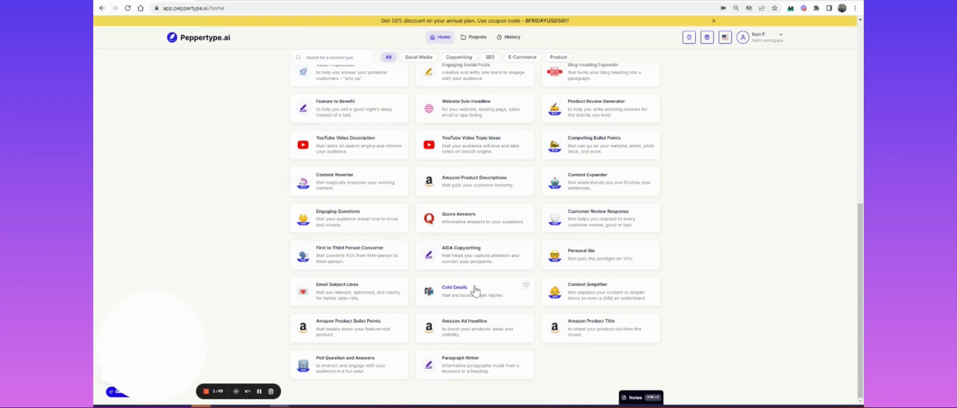
pyautogui.scroll(10, 473, 291)
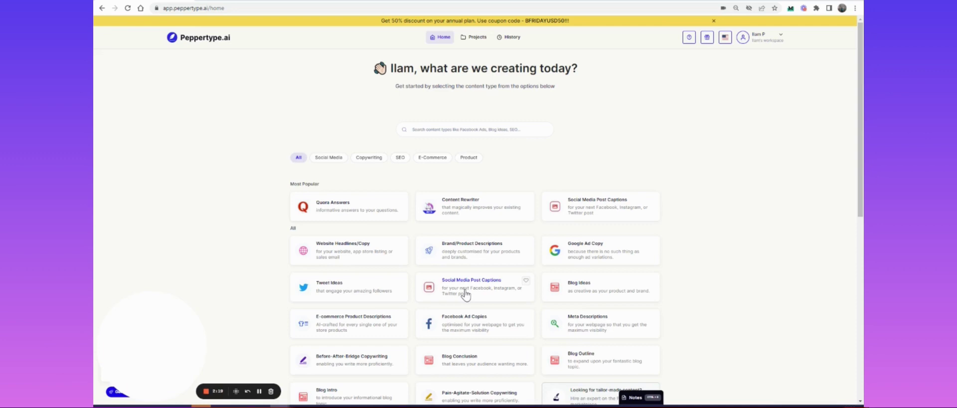
# Open Blog Outline and enter topic "9 SEO trends to watch out in 2023 so you can adapt your SEO practicies to mak on top of Google everytime".
pyautogui.click(612, 367)
pyautogui.click(399, 126)
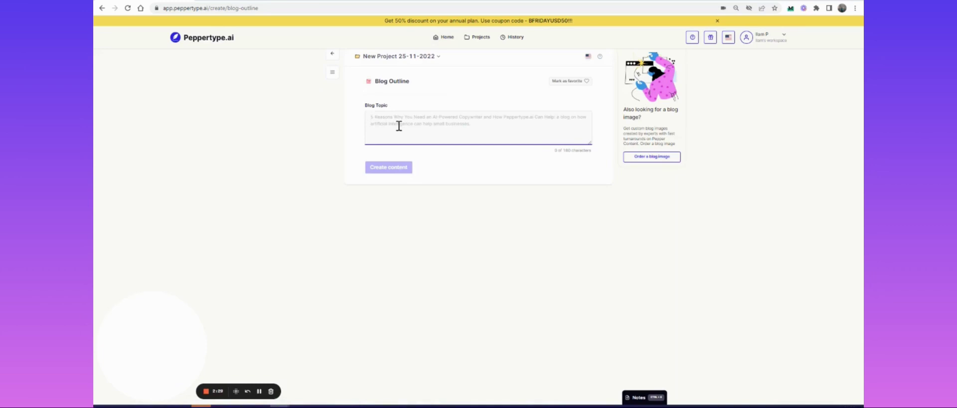
pyautogui.write('9')
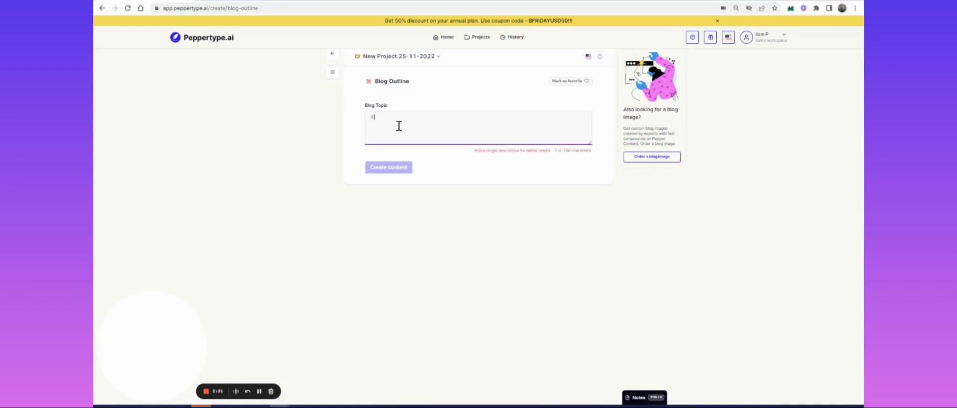
pyautogui.write(' SEO trends to watch out in 2023')
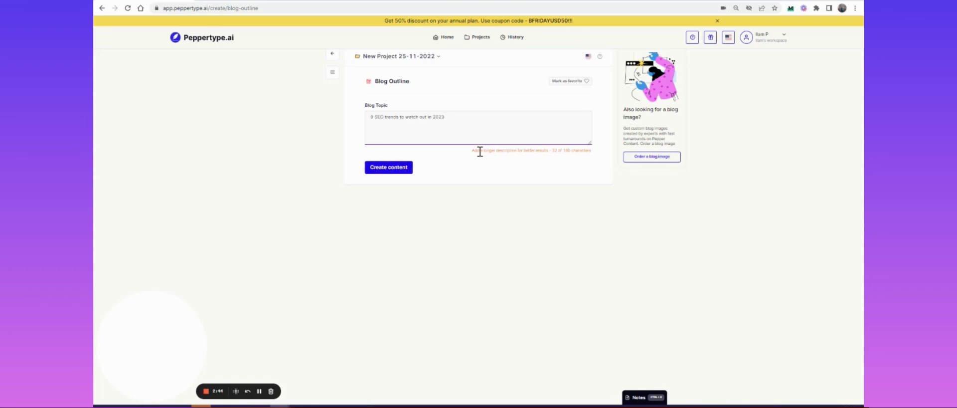
pyautogui.write('2023 so you can adapt your SEO practi')
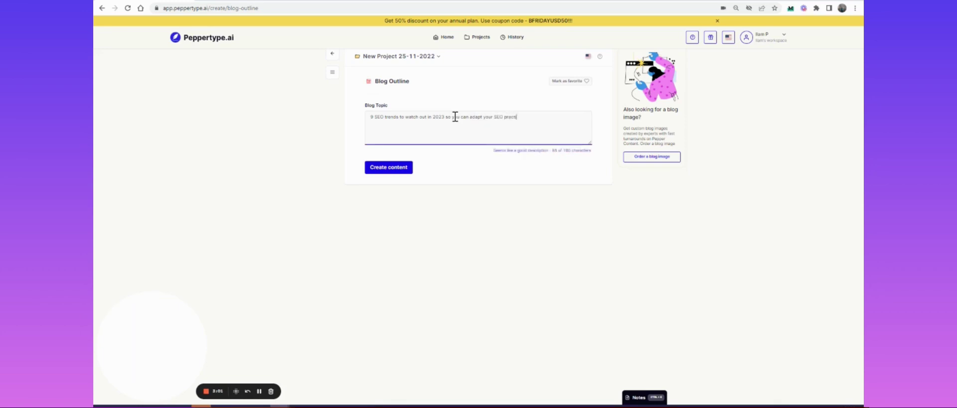
pyautogui.write('cies to mak on top of Google everytime')
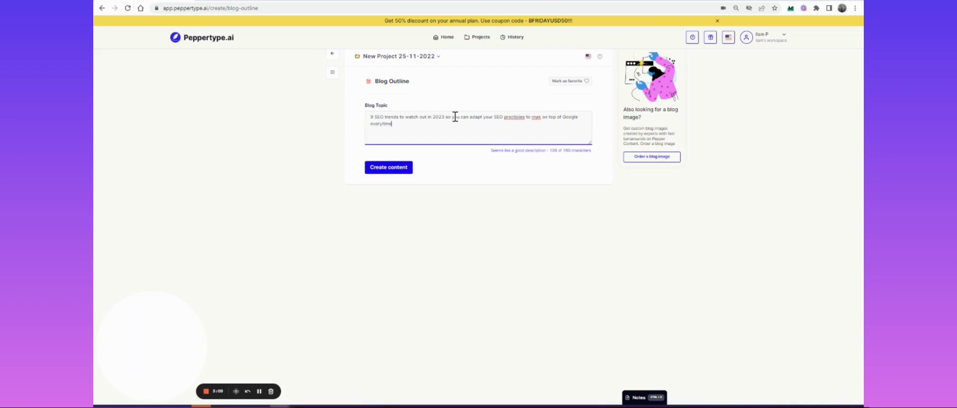
# Correct the misspelled words "practicies", "mak" and "everytime" in the blog topic with spelling suggestions, and generate the outlines.
pyautogui.rightClick(517, 118)
pyautogui.click(523, 126)
pyautogui.rightClick(534, 118)
pyautogui.click(543, 127)
pyautogui.rightClick(380, 124)
pyautogui.click(394, 129)
pyautogui.click(392, 166)
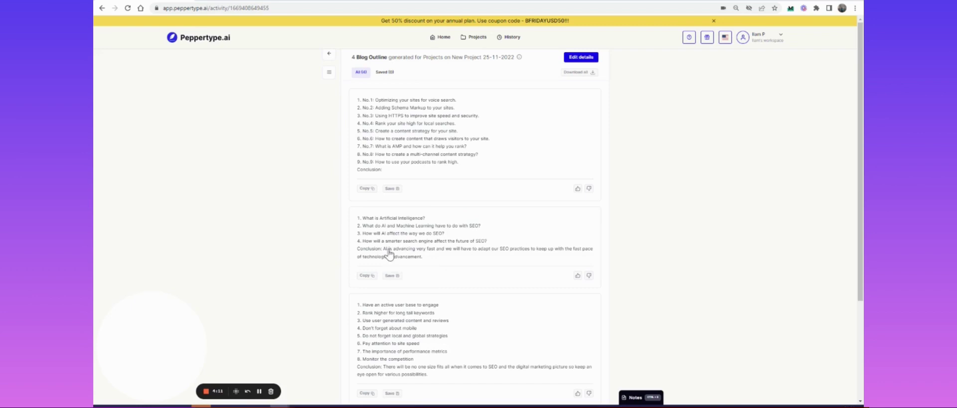
# Read through the generated blog outlines and compare their headings and conclusions.
pyautogui.scroll(-2, 391, 272)
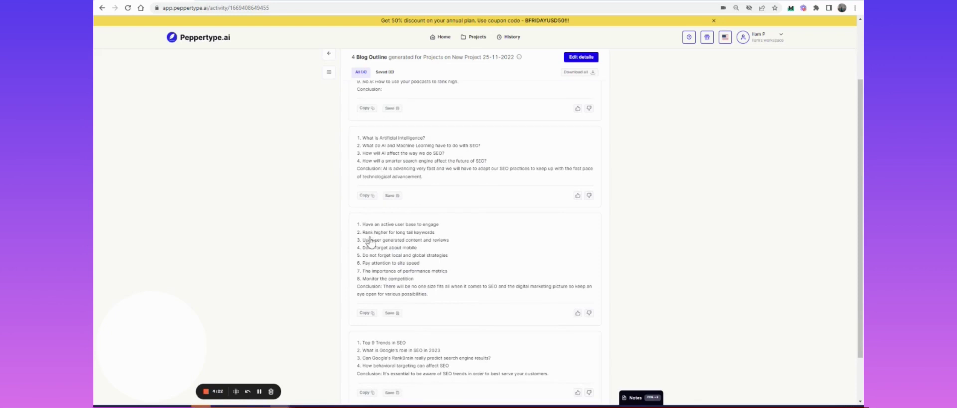
pyautogui.scroll(2, 378, 237)
pyautogui.scroll(-3, 399, 200)
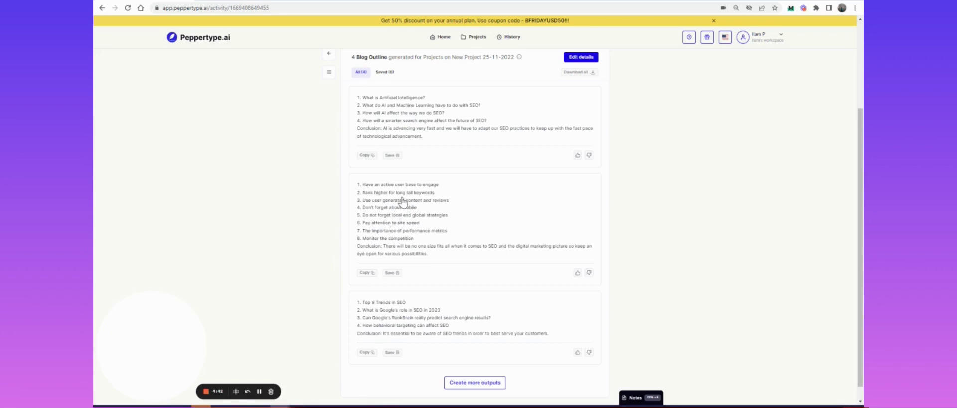
pyautogui.scroll(-1, 395, 211)
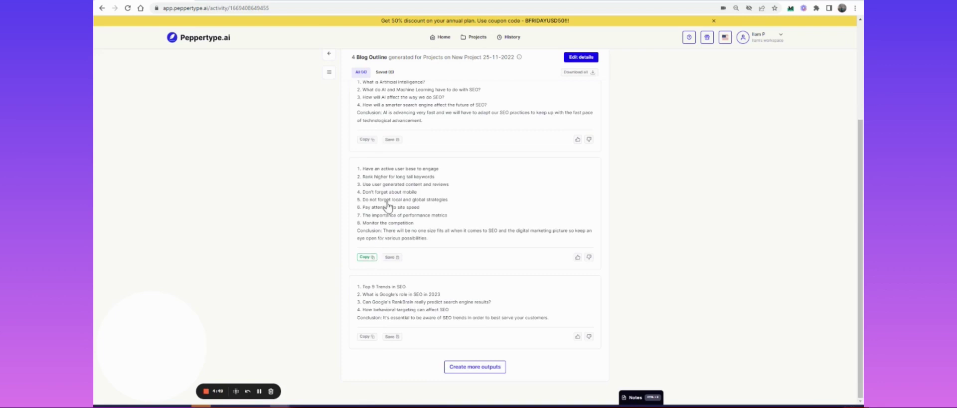
pyautogui.scroll(3, 388, 208)
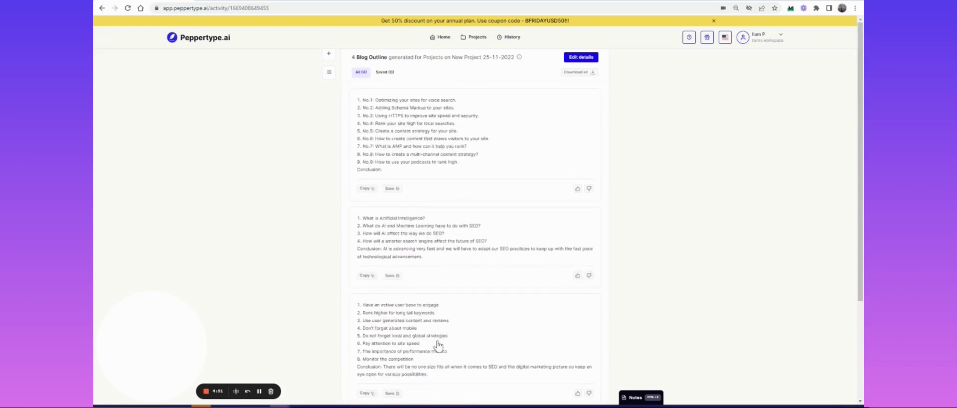
# Rate the outlines: dislike the second and the last one, like the first and the third one.
pyautogui.click(587, 276)
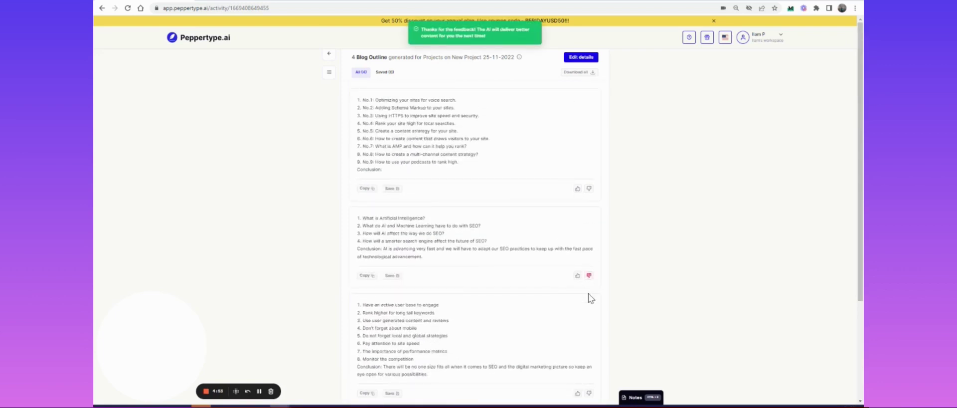
pyautogui.scroll(-3, 588, 293)
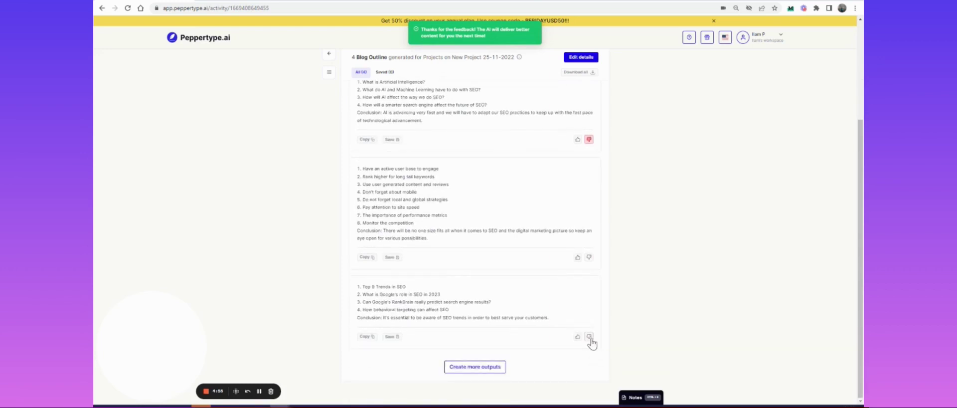
pyautogui.scroll(2, 608, 236)
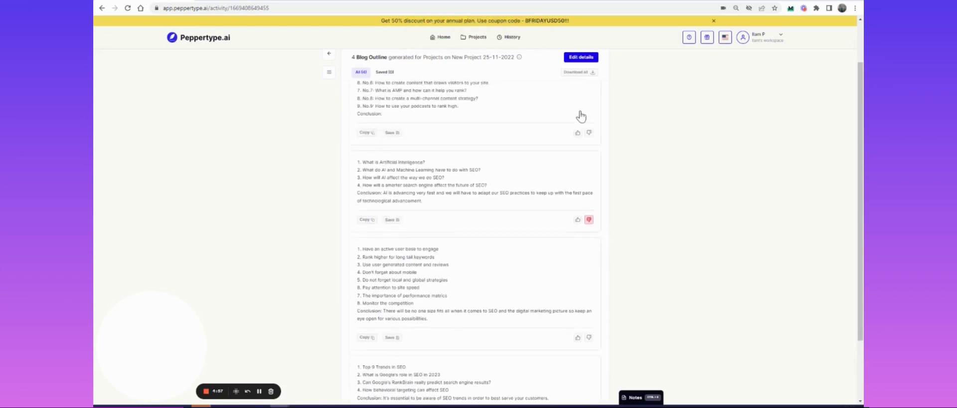
pyautogui.click(577, 132)
pyautogui.click(577, 337)
# Copy the whole first outline and paste it at the start of the third outline, above "Have an active user base to engage".
pyautogui.scroll(1, 504, 223)
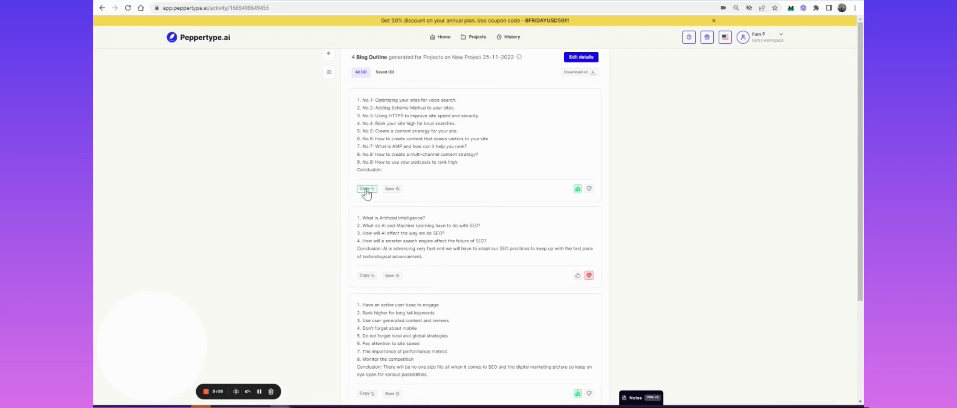
pyautogui.click(421, 135)
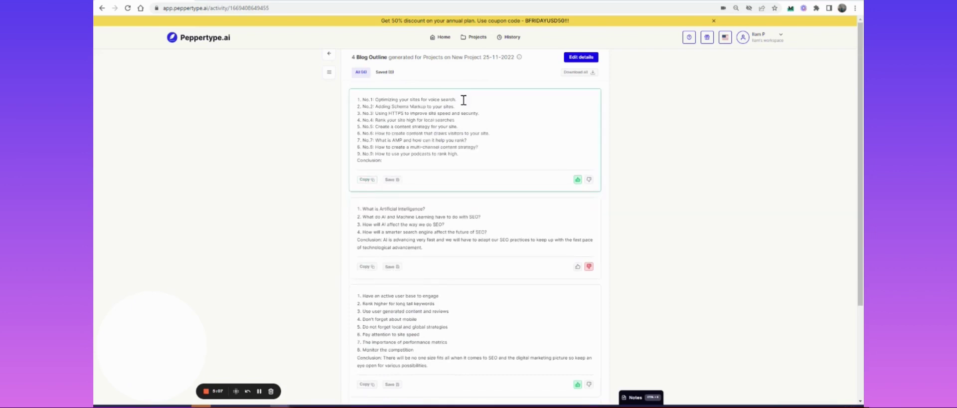
pyautogui.moveTo(457, 100); pyautogui.dragTo(355, 99)
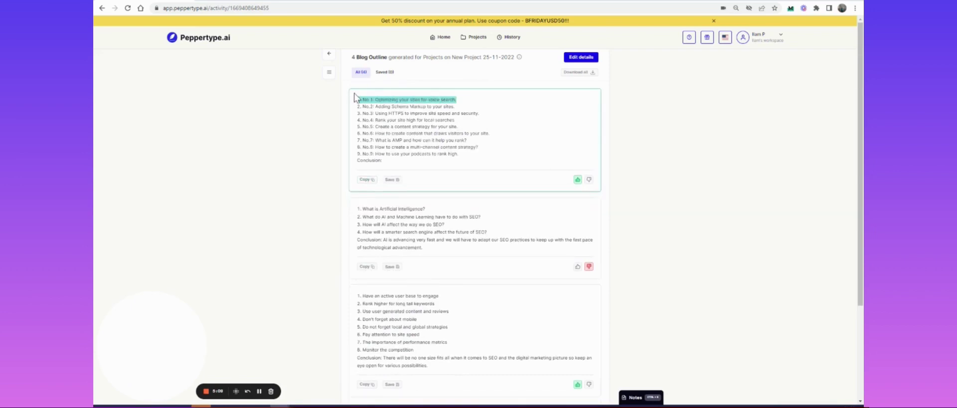
pyautogui.click(367, 179)
pyautogui.scroll(-2, 416, 308)
pyautogui.click(424, 282)
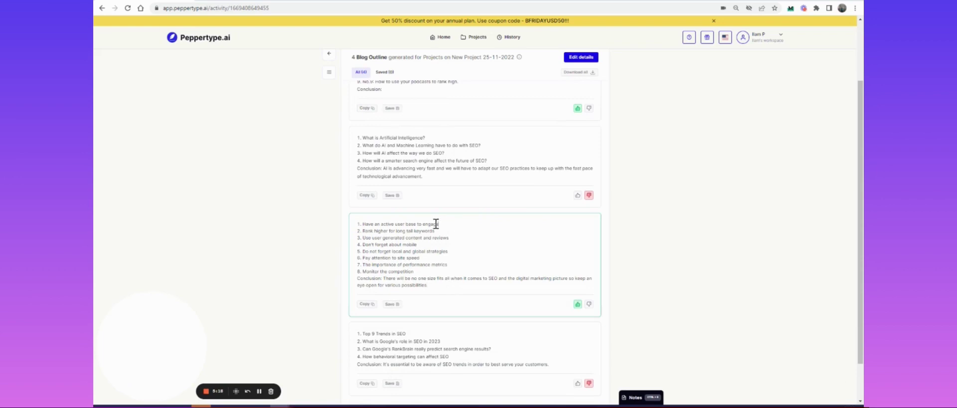
pyautogui.click(360, 223)
pyautogui.hotkey('ctrl', 'v')
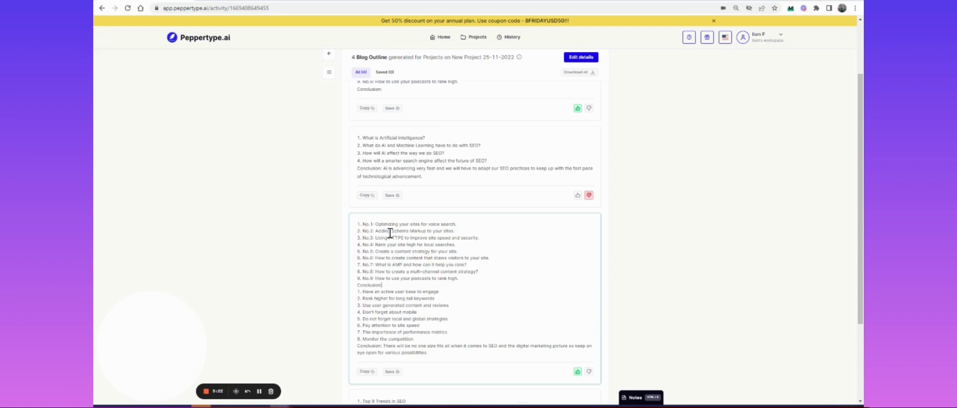
# Delete the pasted headings No.3, No.4 and No.5 from the combined third outline.
pyautogui.click(461, 231)
pyautogui.moveTo(461, 230); pyautogui.dragTo(337, 230)
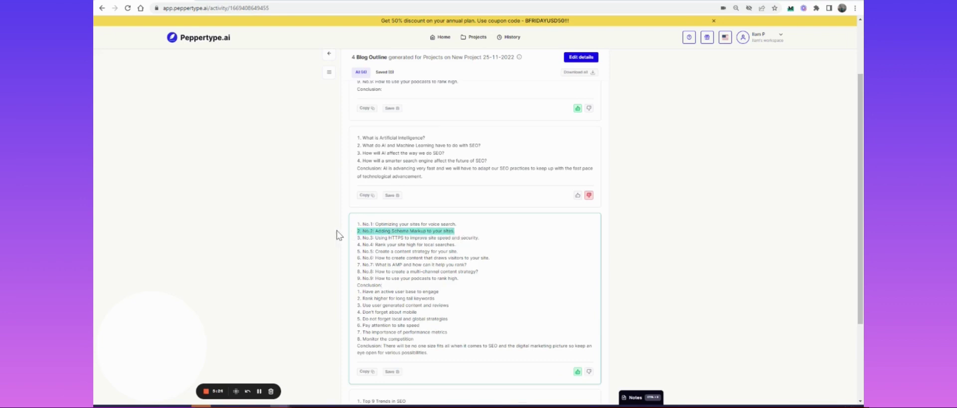
pyautogui.click(421, 243)
pyautogui.moveTo(479, 238); pyautogui.dragTo(336, 237)
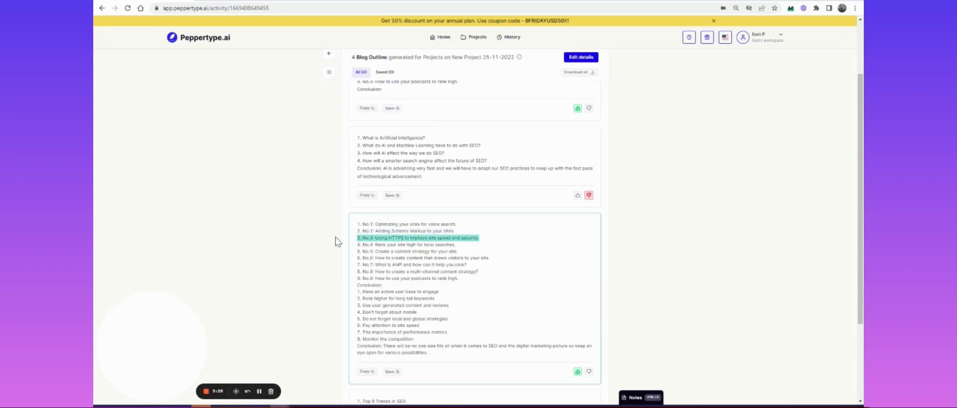
pyautogui.press('BackSpace')
pyautogui.moveTo(456, 244); pyautogui.dragTo(314, 247)
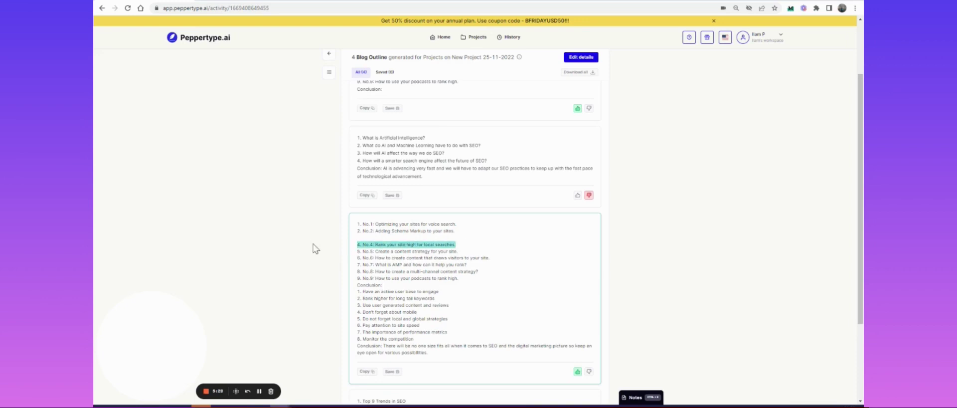
pyautogui.press('BackSpace')
pyautogui.moveTo(466, 251); pyautogui.dragTo(351, 251)
pyautogui.press('BackSpace')
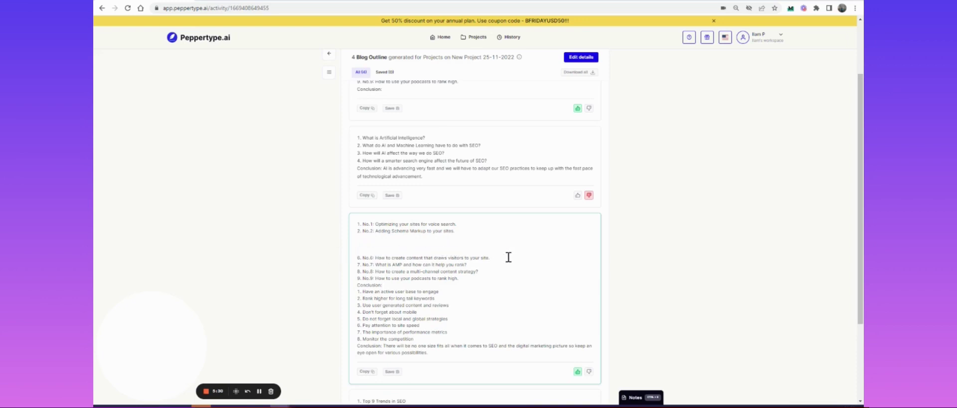
# Delete the headings No.6 and No.7 from the combined third outline.
pyautogui.moveTo(508, 257); pyautogui.dragTo(294, 257)
pyautogui.press('BackSpace')
pyautogui.click(478, 264)
pyautogui.moveTo(477, 263); pyautogui.dragTo(298, 267)
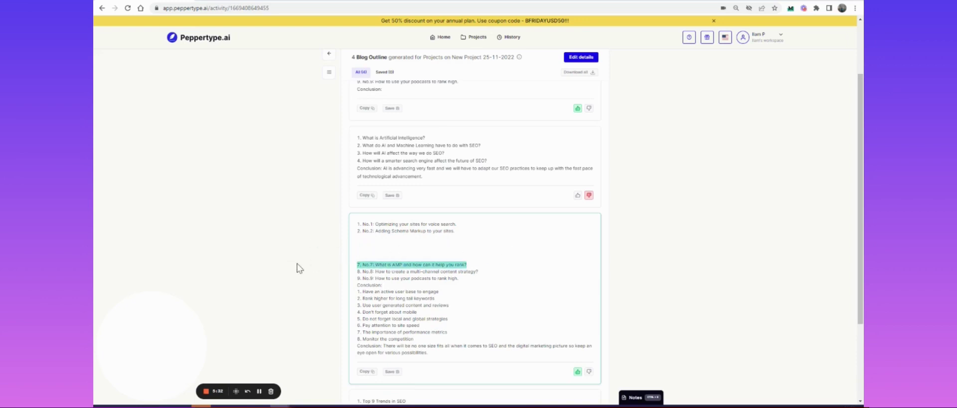
pyautogui.press('BackSpace')
pyautogui.press('Delete')
pyautogui.press('Delete')
pyautogui.press('Delete')
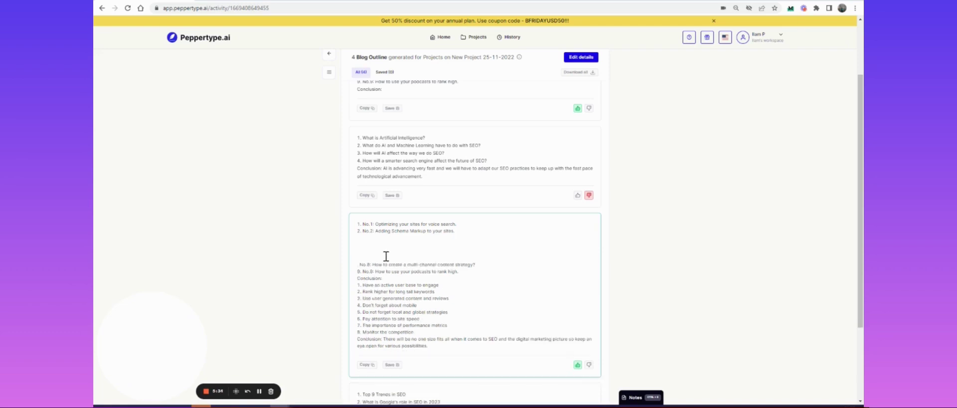
# Undo the excess deletion of heading No.8's numbering and remove the blank lines between headings No.2 and No.8.
pyautogui.hotkey('ctrl', 'z')
pyautogui.press('BackSpace')
pyautogui.press('BackSpace')
pyautogui.press('BackSpace')
pyautogui.press('BackSpace')
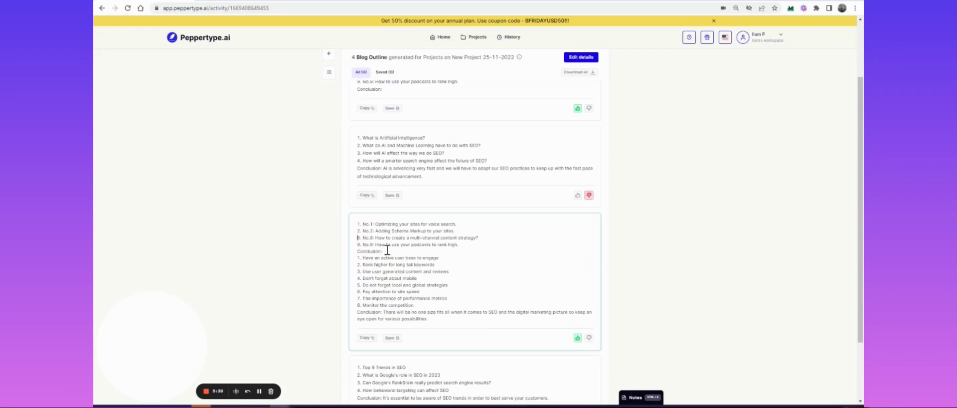
# Delete heading No.9, the empty conclusion line and "Have an active user base to engage" from the third outline.
pyautogui.moveTo(486, 244); pyautogui.dragTo(349, 251)
pyautogui.press('BackSpace')
pyautogui.press('BackSpace')
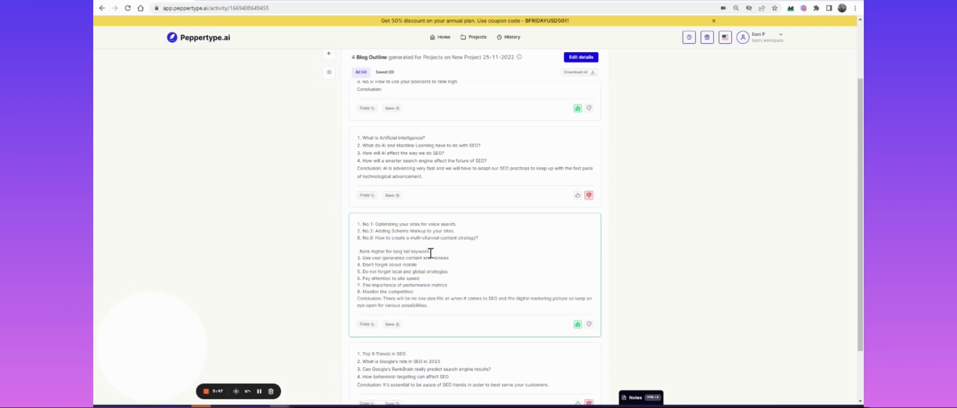
pyautogui.press('Delete')
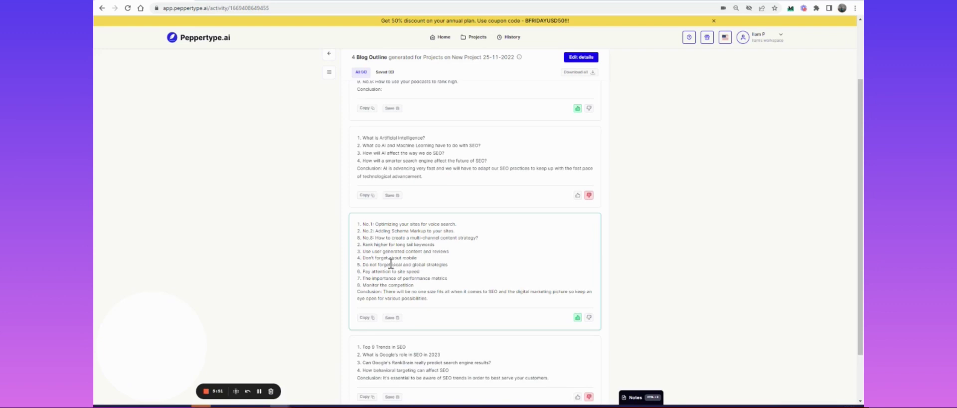
# Renumber the headings from "Rank higher for long tail keywords" to "Pay attention to site speed" as 4 to 8.
pyautogui.press('Down')
pyautogui.press('Delete')
pyautogui.write('4')
pyautogui.press('Down')
pyautogui.press('Delete')
pyautogui.press('Delete')
pyautogui.write('5.')
pyautogui.press('Delete')
pyautogui.write('6')
pyautogui.press('Delete')
pyautogui.press('Delete')
pyautogui.write('7.')
pyautogui.press('Down')
pyautogui.press('Down')
pyautogui.press('Delete')
# Merge the site speed and performance metrics headings into "Pay attention to site speed & other performance metrics".
pyautogui.moveTo(398, 277); pyautogui.dragTo(355, 277)
pyautogui.press('BackSpace')
pyautogui.press('BackSpace')
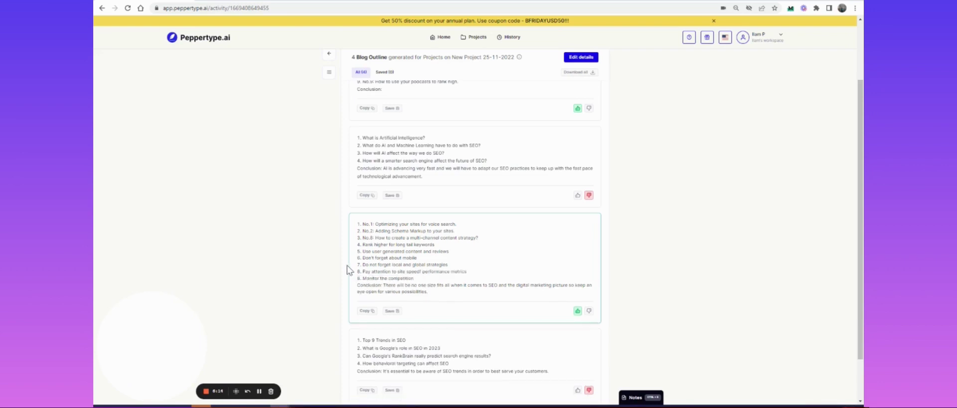
pyautogui.write('& p')
pyautogui.press('BackSpace')
pyautogui.write('other')
# Copy the edited third outline and open the Blog Intro content type, ready to fill in its blog topic.
pyautogui.click(374, 311)
pyautogui.click(366, 320)
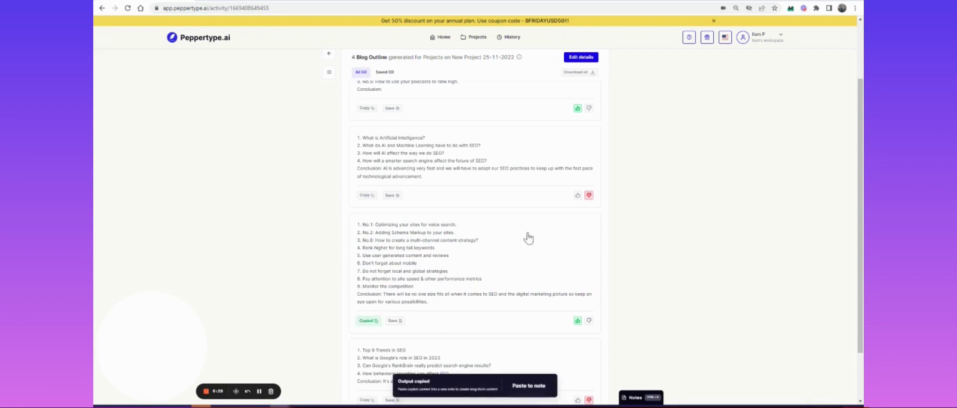
pyautogui.scroll(2, 523, 235)
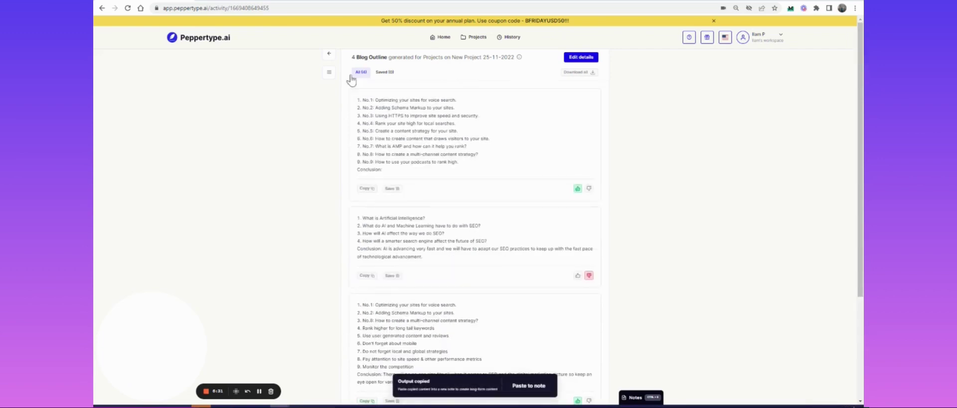
pyautogui.click(328, 55)
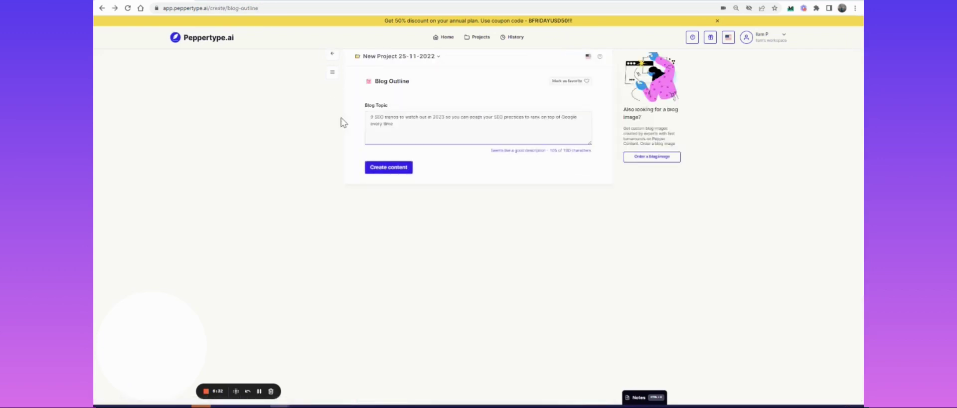
pyautogui.click(330, 56)
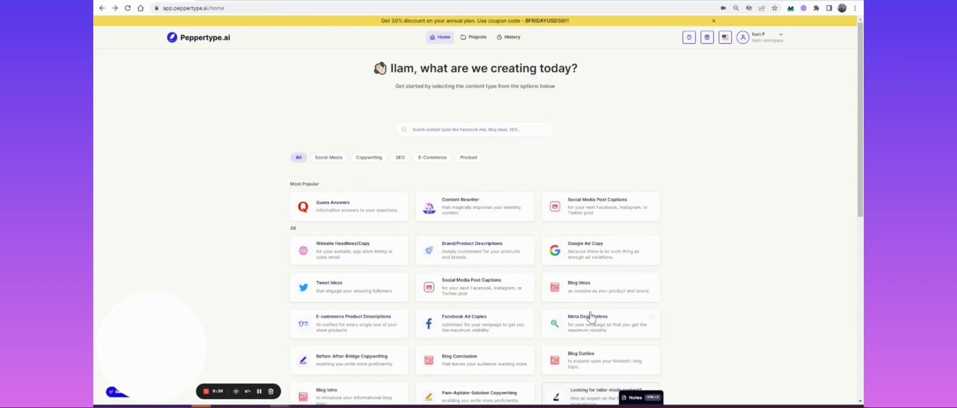
pyautogui.scroll(-2, 348, 296)
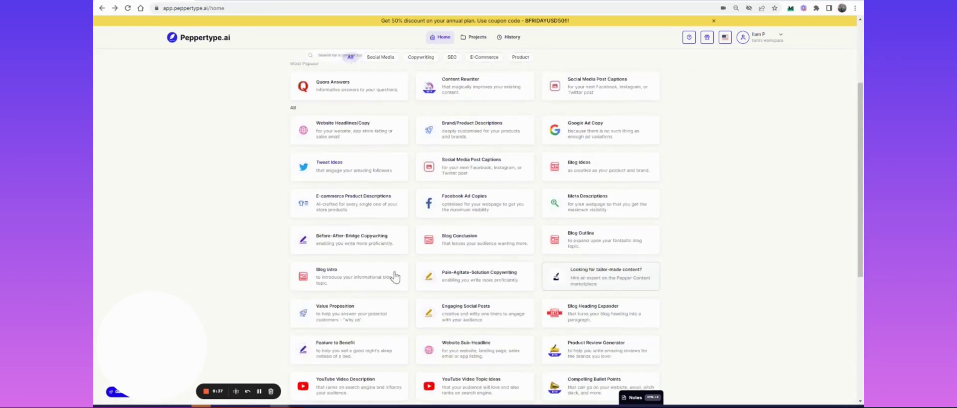
pyautogui.click(341, 275)
pyautogui.click(421, 117)
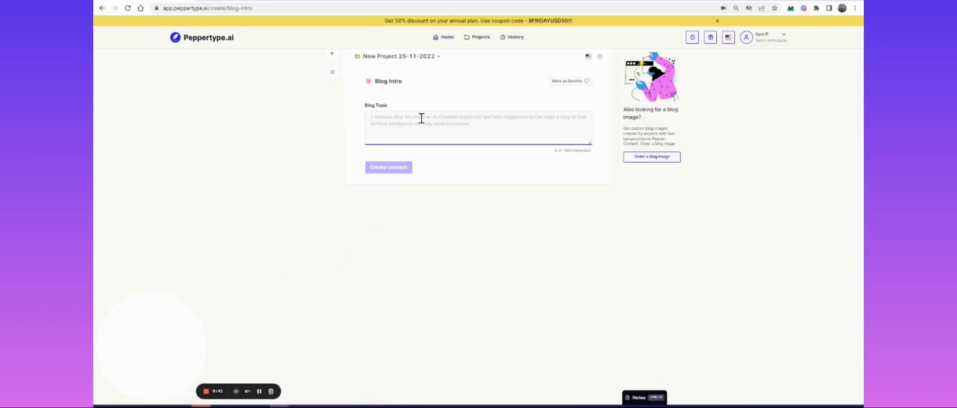
pyautogui.hotkey('ctrl', 'v')
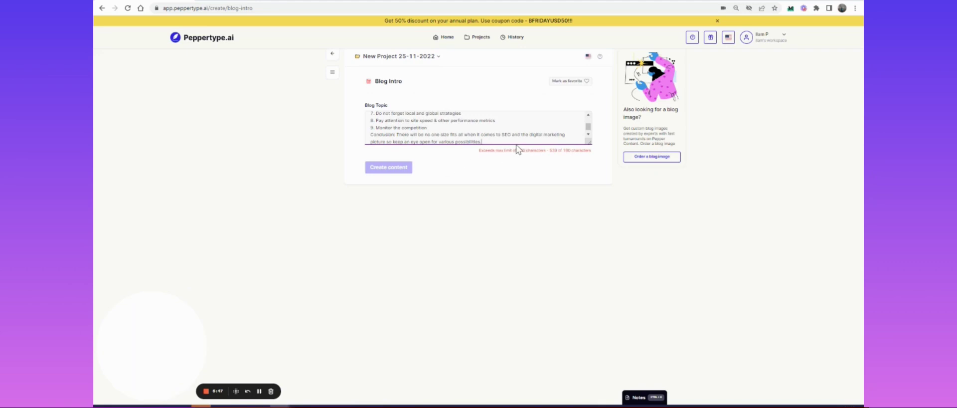
pyautogui.scroll(3, 455, 129)
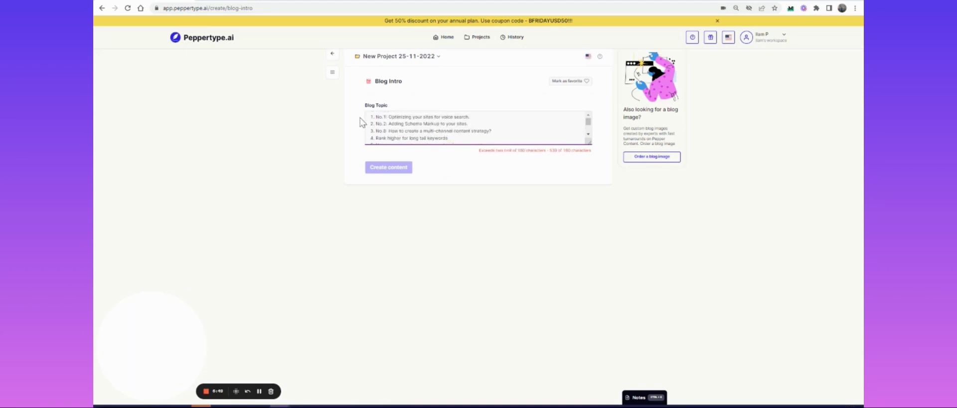
pyautogui.moveTo(369, 115); pyautogui.dragTo(506, 147)
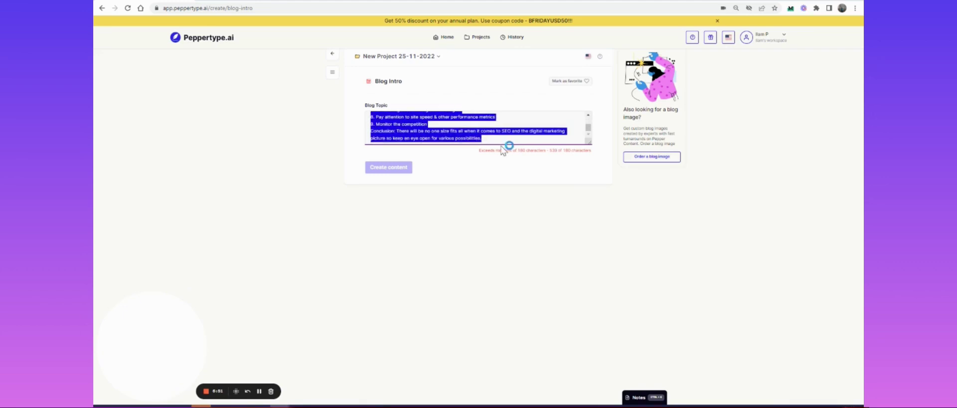
pyautogui.press('BackSpace')
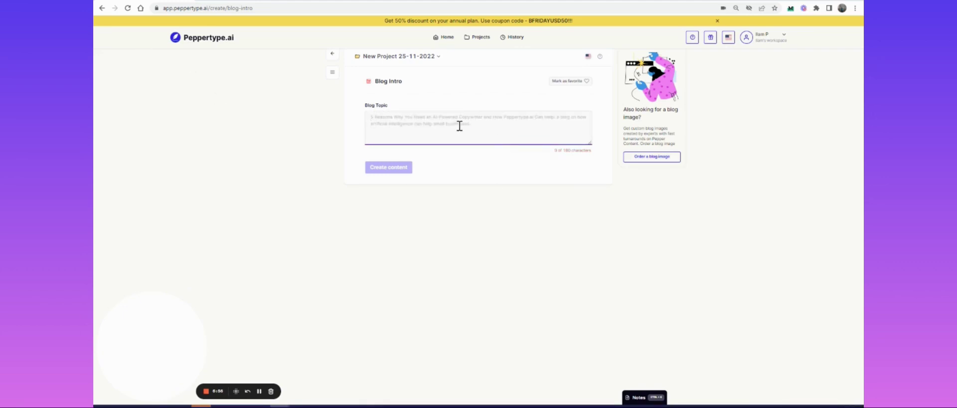
# Generate blog intros for the topic "9 SEO trends to watch out for in 2023, SEO tactics keep getting updated constantly".
pyautogui.write('s')
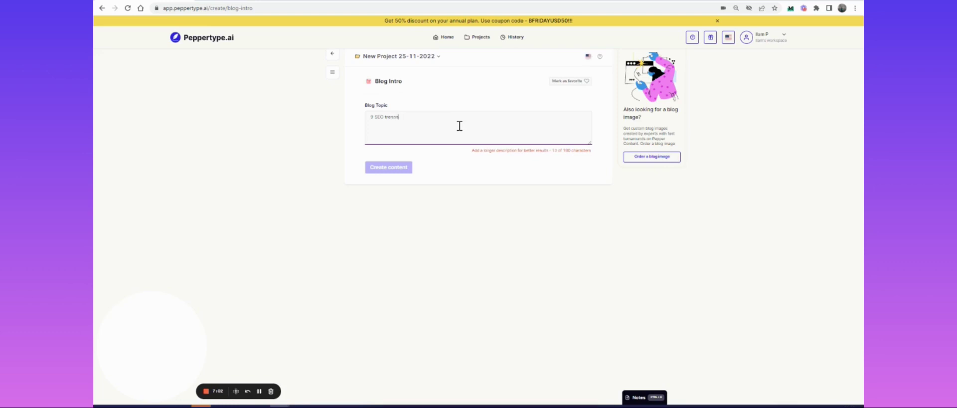
pyautogui.write(' SEO trends to watch out for in 2023, SEO ta')
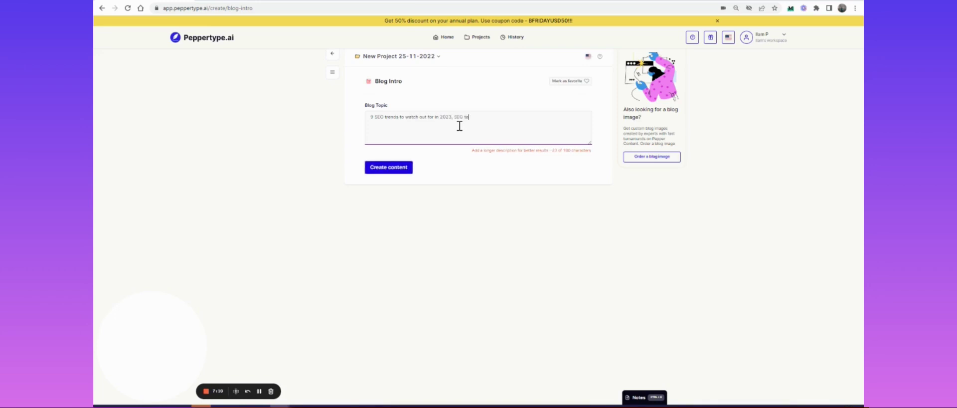
pyautogui.write('ctics keep getting upc')
pyautogui.write('ed constantly')
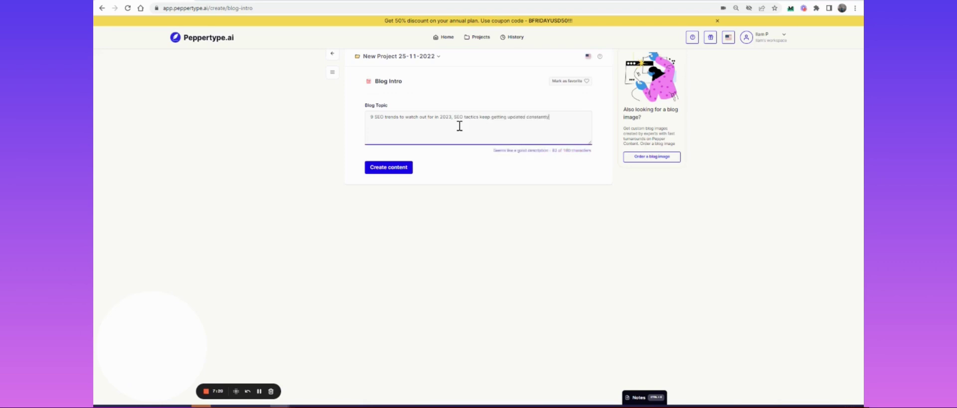
pyautogui.moveTo(515, 150); pyautogui.dragTo(543, 150)
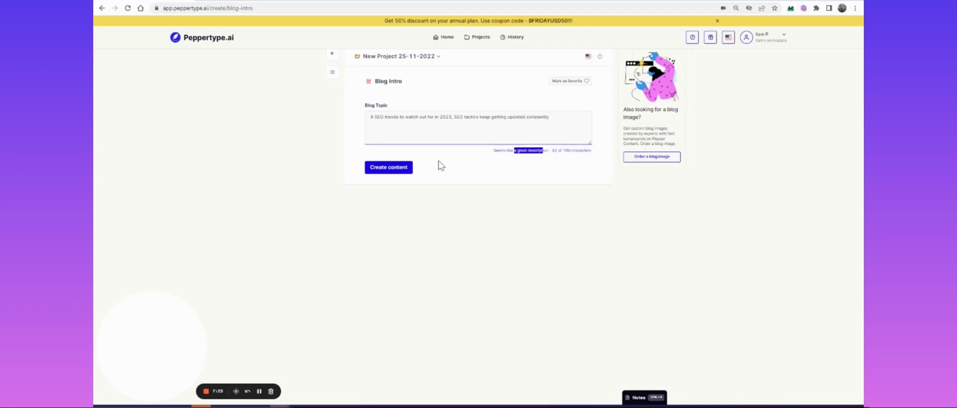
pyautogui.click(405, 167)
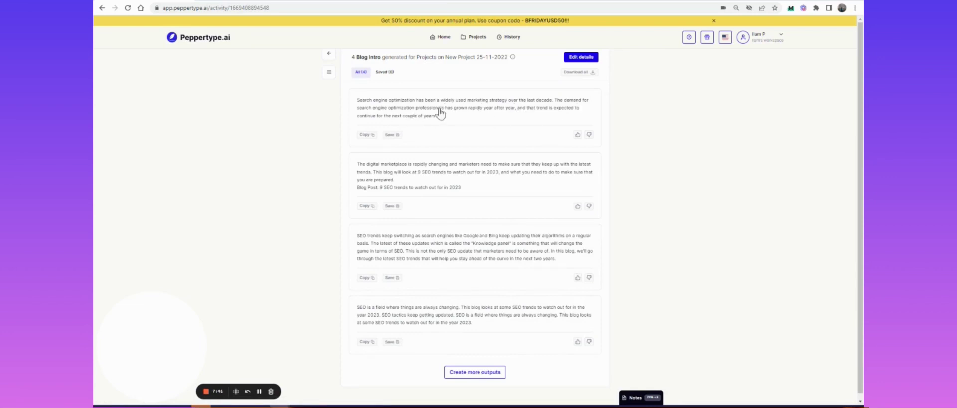
# Rate the generated blog intros: dislike the first one and like the second, third and fourth ones.
pyautogui.click(588, 135)
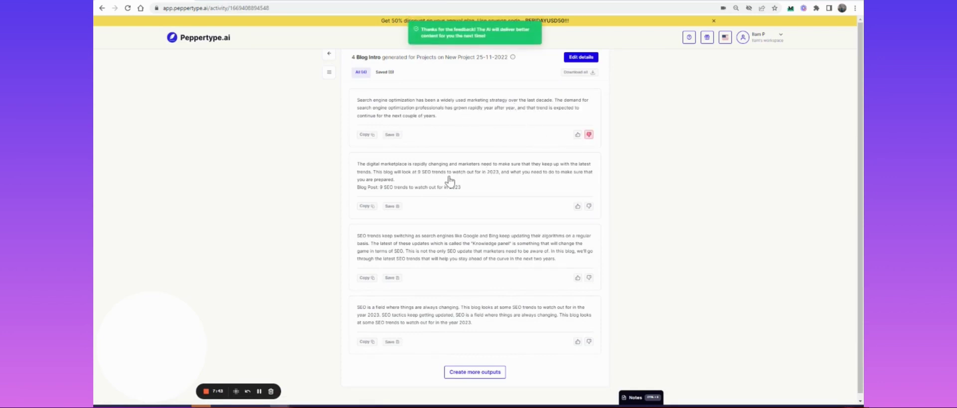
pyautogui.click(577, 206)
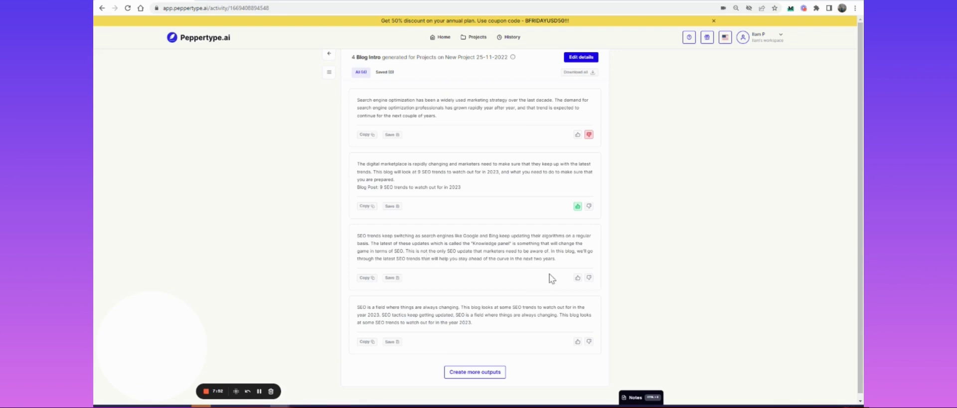
pyautogui.click(574, 278)
pyautogui.click(577, 341)
pyautogui.scroll(-1, 512, 273)
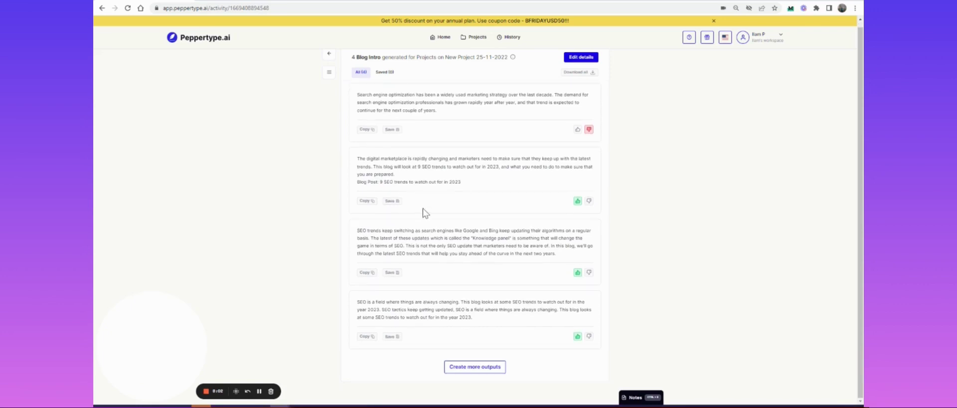
# Return to the content types and open YouTube Video Description, ready to describe what the video is about.
pyautogui.scroll(1, 422, 212)
pyautogui.click(326, 57)
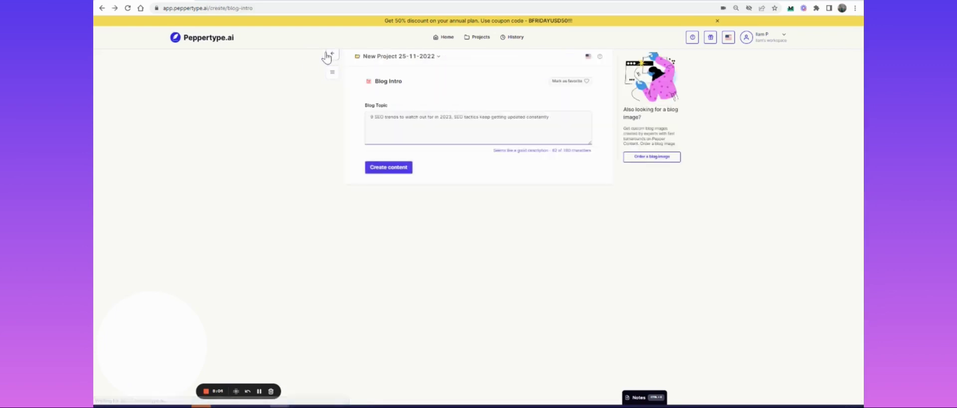
pyautogui.click(331, 58)
pyautogui.scroll(-2, 324, 71)
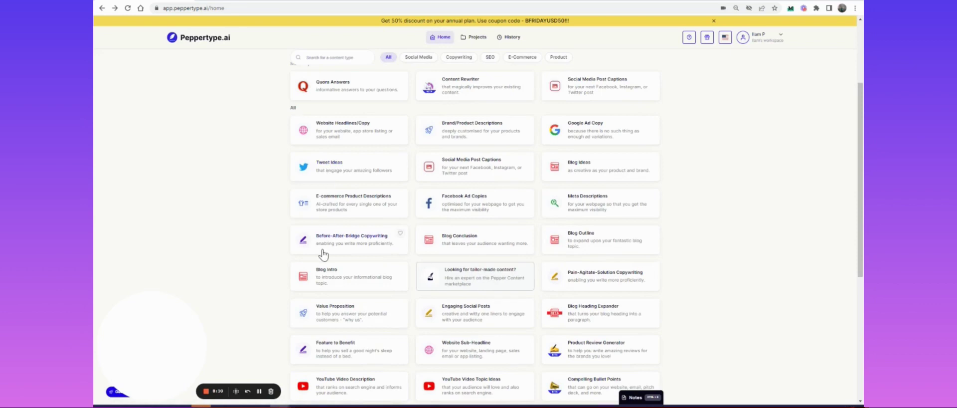
pyautogui.scroll(-5, 321, 253)
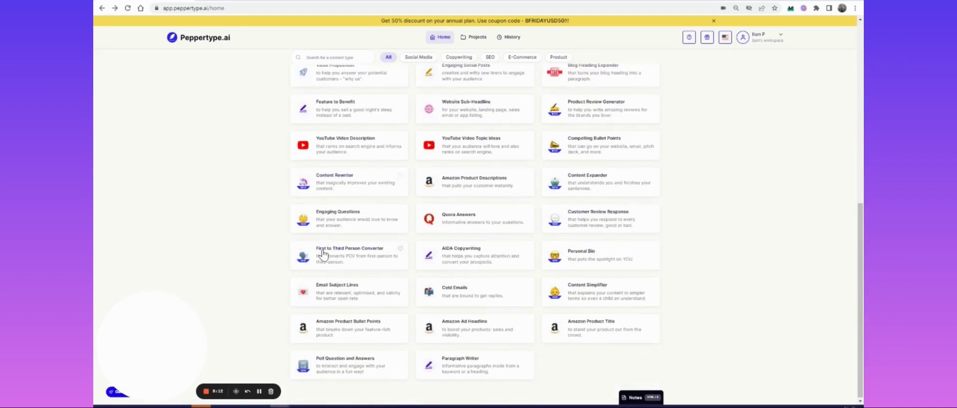
pyautogui.click(335, 156)
pyautogui.click(400, 129)
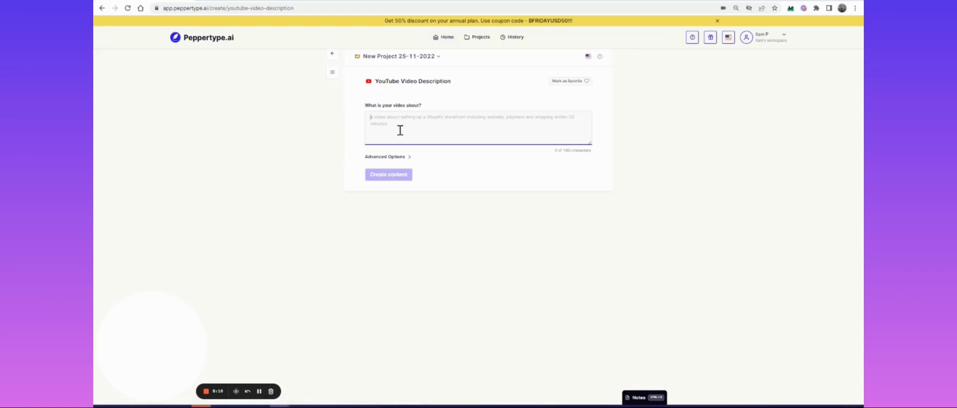
# Paste the copied outline as the video topic, keep only its first three headings and generate the YouTube video description.
pyautogui.hotkey('ctrl', 'v')
pyautogui.scroll(3, 376, 127)
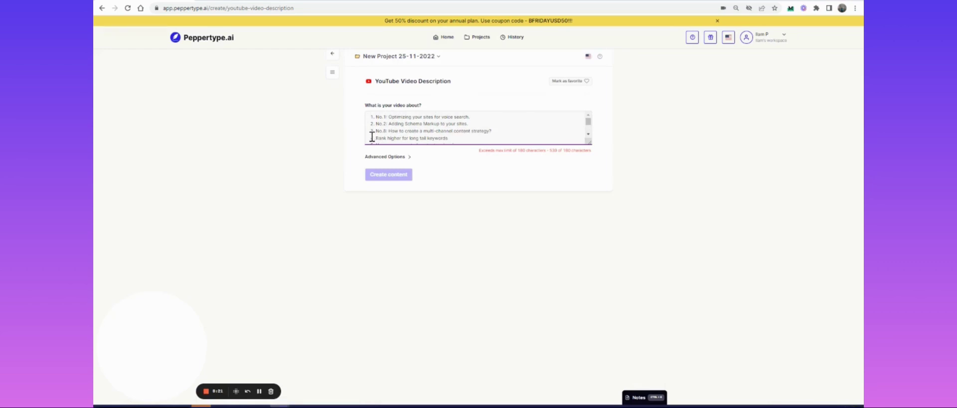
pyautogui.moveTo(372, 136); pyautogui.dragTo(373, 139)
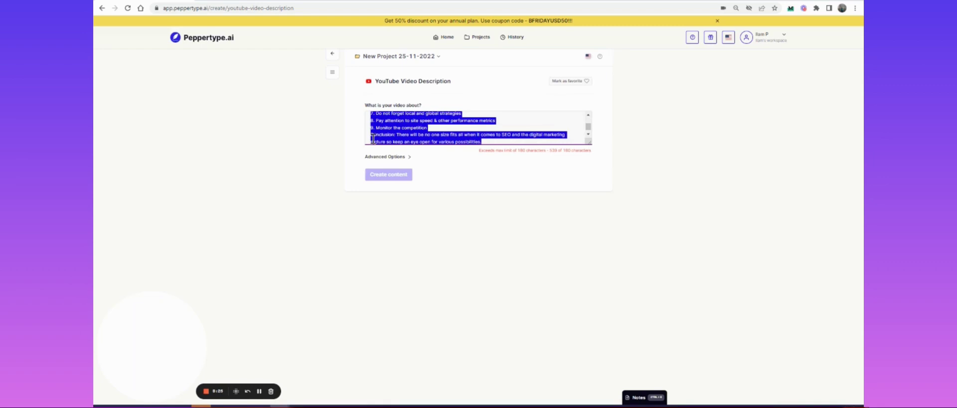
pyautogui.press('BackSpace')
pyautogui.moveTo(373, 138); pyautogui.dragTo(480, 136)
pyautogui.press('BackSpace')
pyautogui.press('BackSpace')
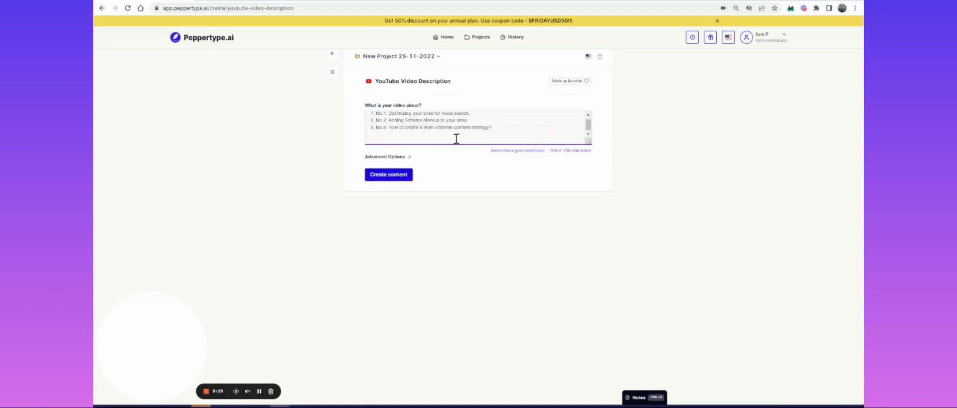
pyautogui.click(400, 177)
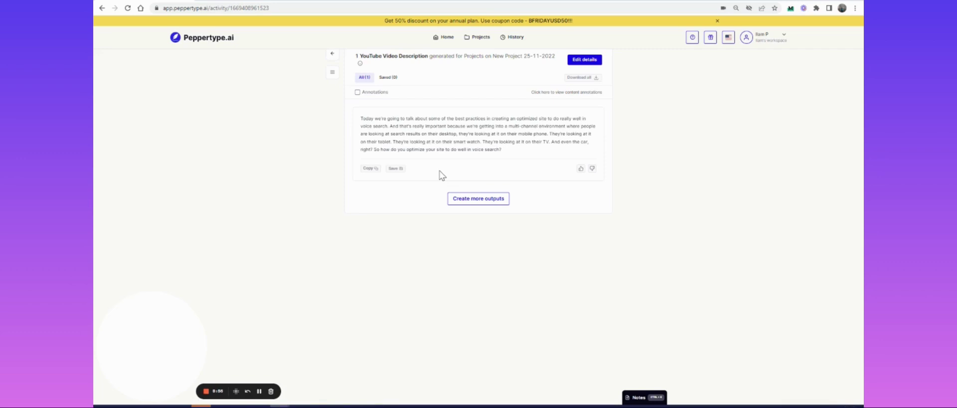
# Like the generated YouTube video description and return to the list of content types.
pyautogui.click(581, 167)
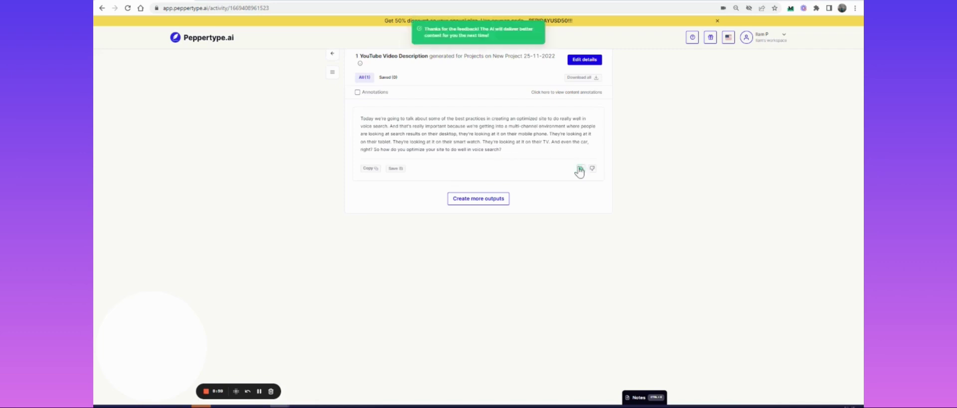
pyautogui.click(333, 55)
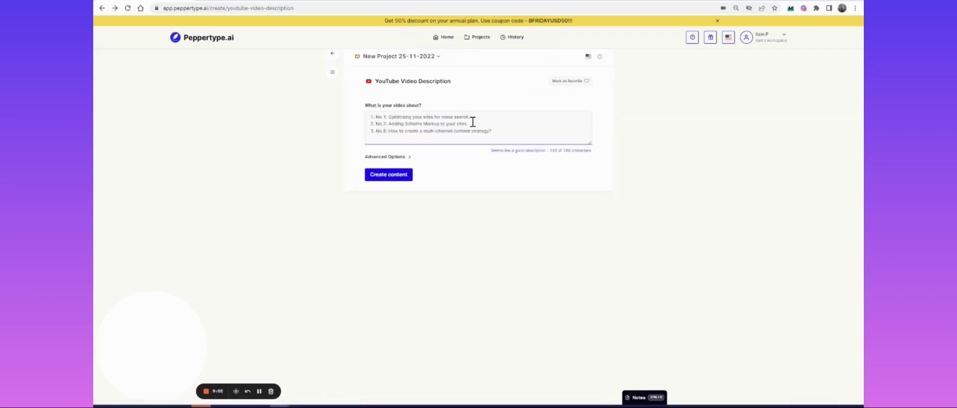
pyautogui.click(332, 54)
pyautogui.scroll(-10, 406, 184)
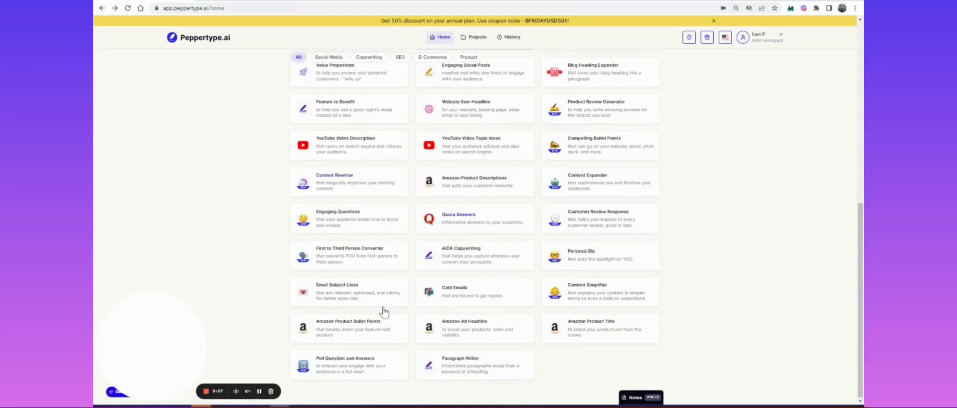
# Open Quora Answers and generate answers to the question "What are the SEO trends to watch out for in 2023".
pyautogui.click(468, 224)
pyautogui.click(382, 117)
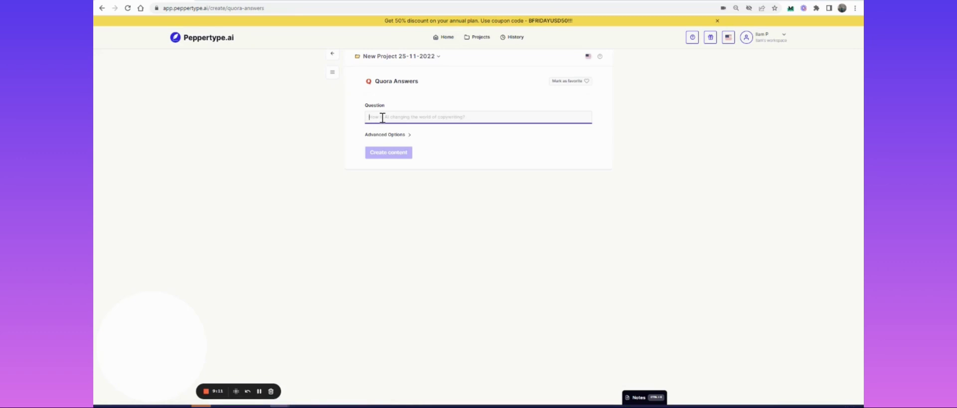
pyautogui.write('What are the')
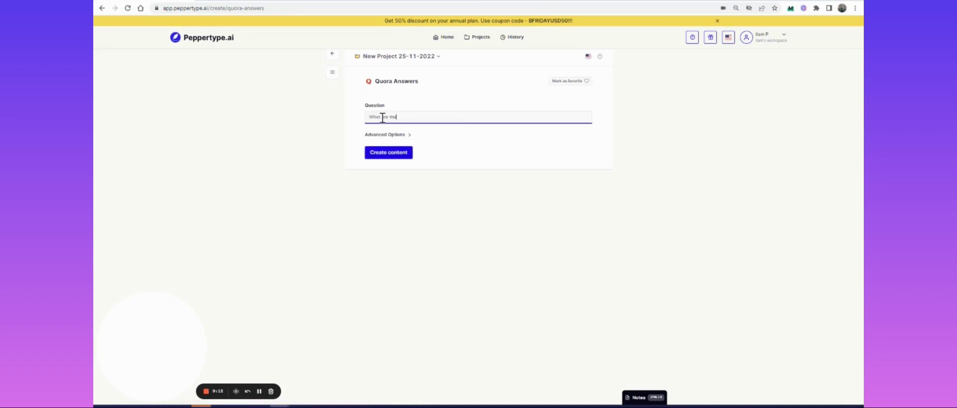
pyautogui.write(' SEO trends to watch out for in 2023')
pyautogui.click(394, 155)
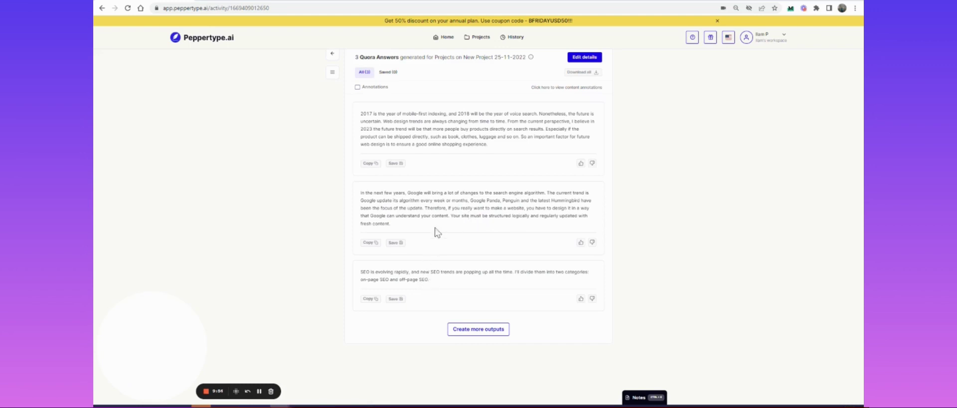
# Dislike all three generated Quora answers about the 2023 SEO trends.
pyautogui.click(592, 164)
pyautogui.click(592, 242)
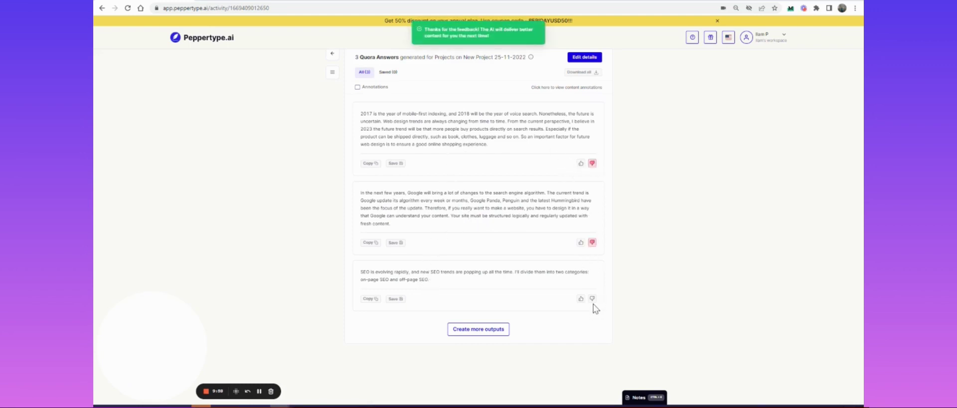
pyautogui.click(592, 298)
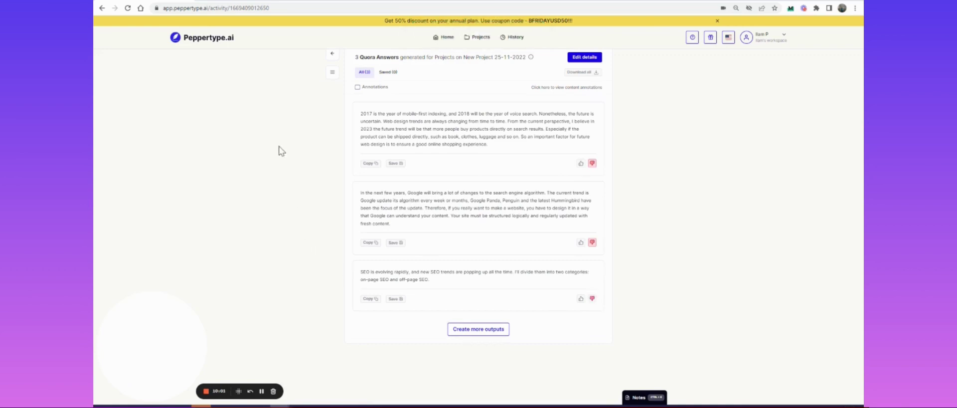
# Return to the question and change it to "What are the most important reasons to drive a Tesla car", generating new Quora answers.
pyautogui.click(332, 54)
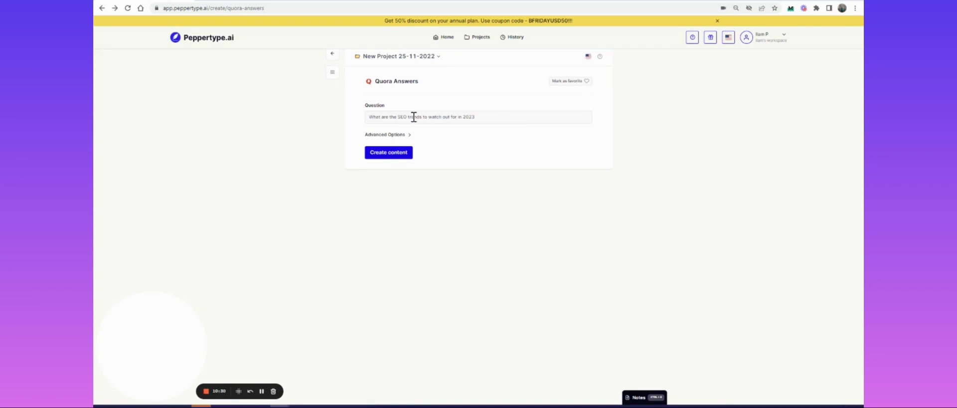
pyautogui.moveTo(382, 117); pyautogui.dragTo(598, 90)
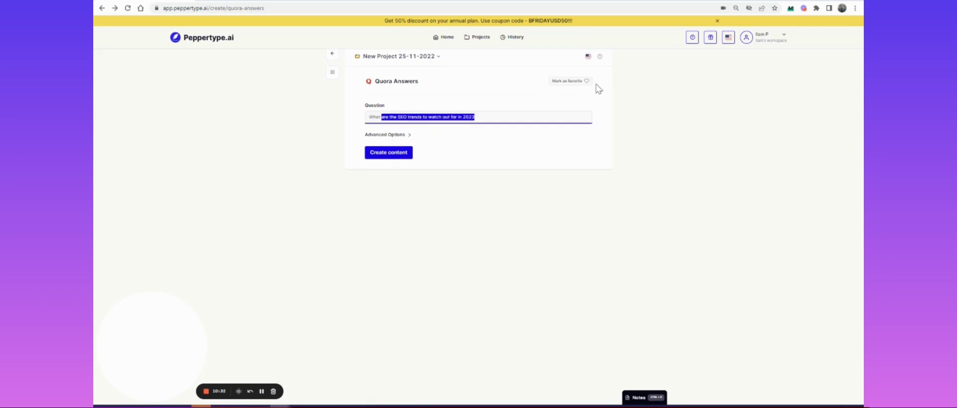
pyautogui.write('are th')
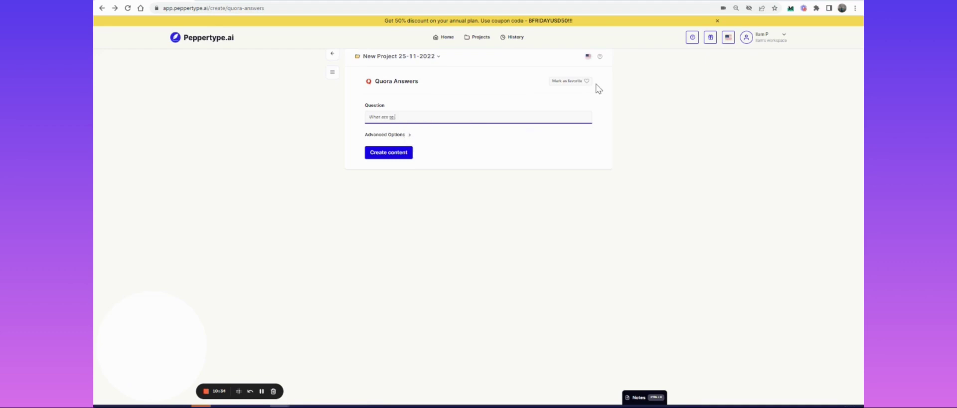
pyautogui.write('e most important reasons to drive a Tesla car')
pyautogui.click(376, 157)
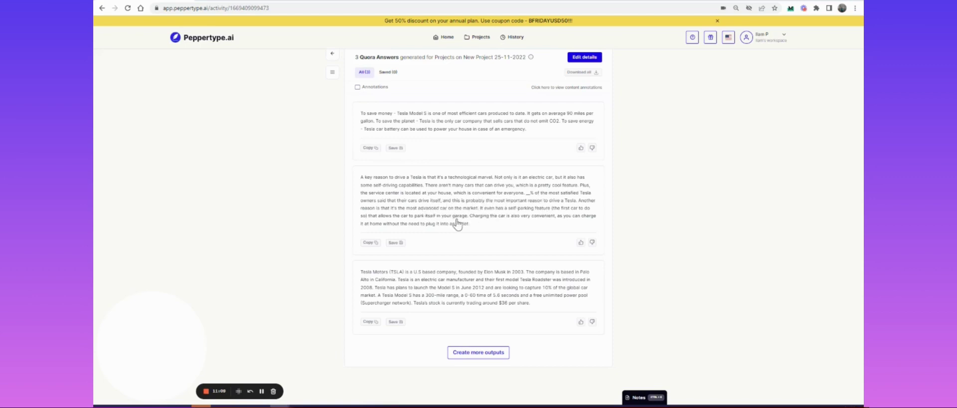
# Like the second Tesla answer, dislike the third and first ones, and return to the Quora question form.
pyautogui.click(580, 242)
pyautogui.click(592, 322)
pyautogui.click(591, 149)
pyautogui.click(332, 54)
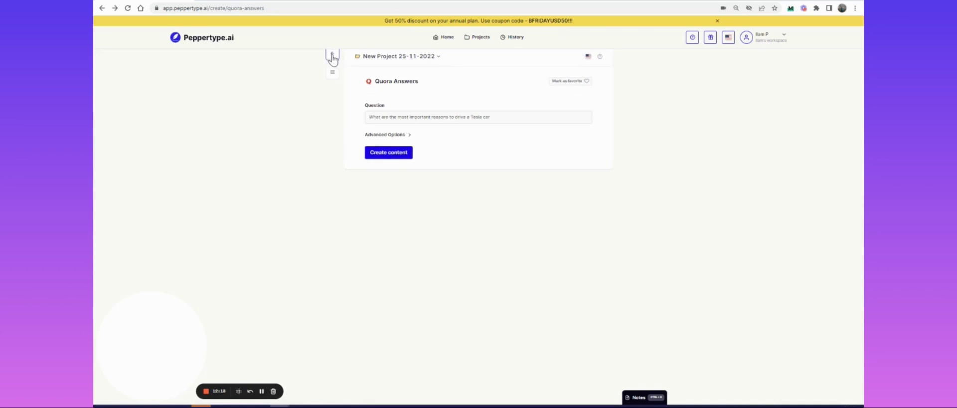
# Open the pricing page from the discount offer and examine the Starter and Growth plans' yearly prices, seat options and features.
pyautogui.click(543, 22)
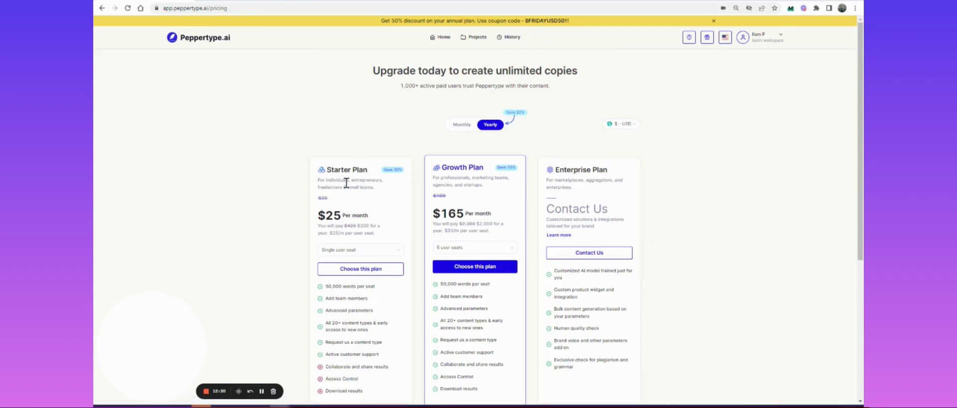
pyautogui.scroll(-1, 346, 182)
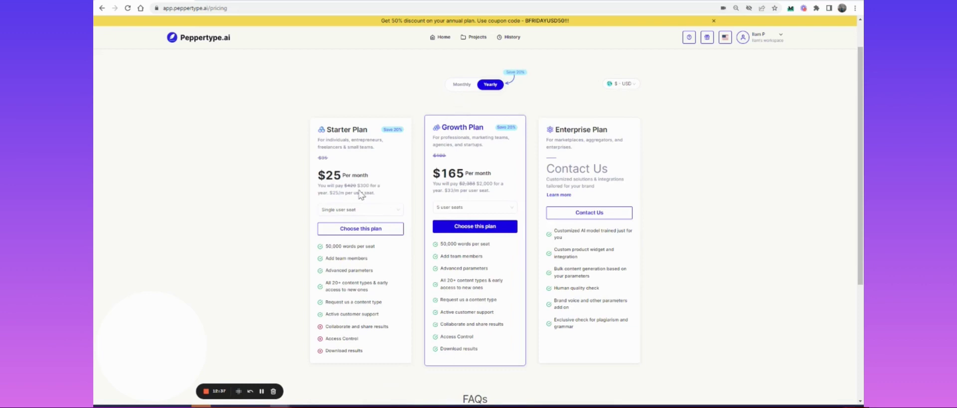
pyautogui.moveTo(325, 174); pyautogui.dragTo(353, 173)
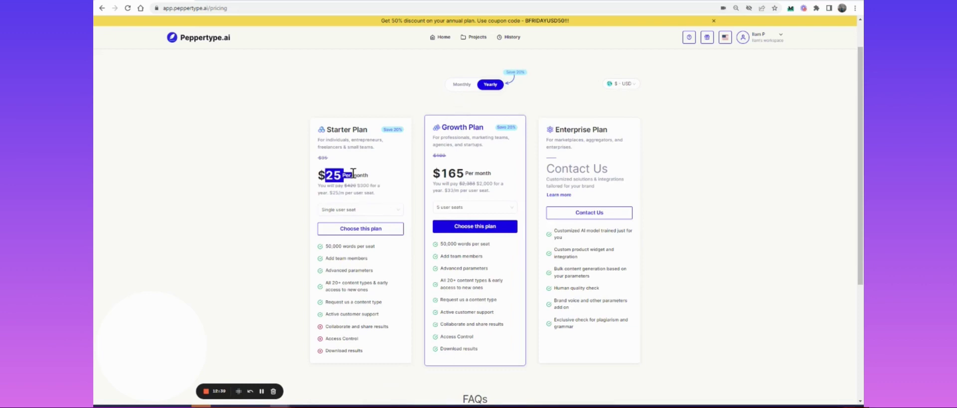
pyautogui.click(353, 173)
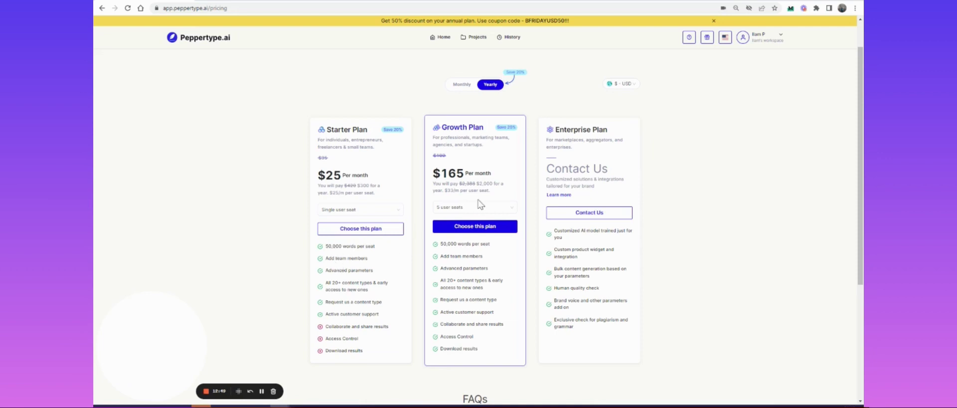
pyautogui.click(463, 211)
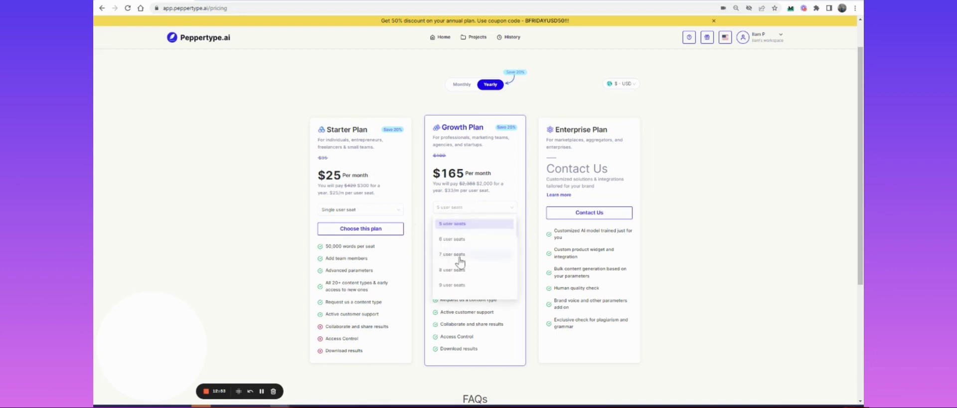
pyautogui.click(500, 190)
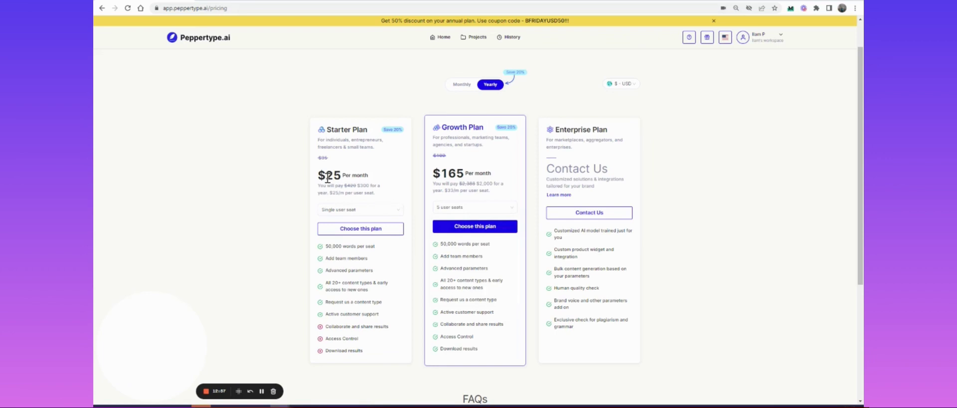
pyautogui.moveTo(327, 178); pyautogui.dragTo(349, 175)
pyautogui.moveTo(467, 243); pyautogui.dragTo(515, 352)
pyautogui.click(530, 350)
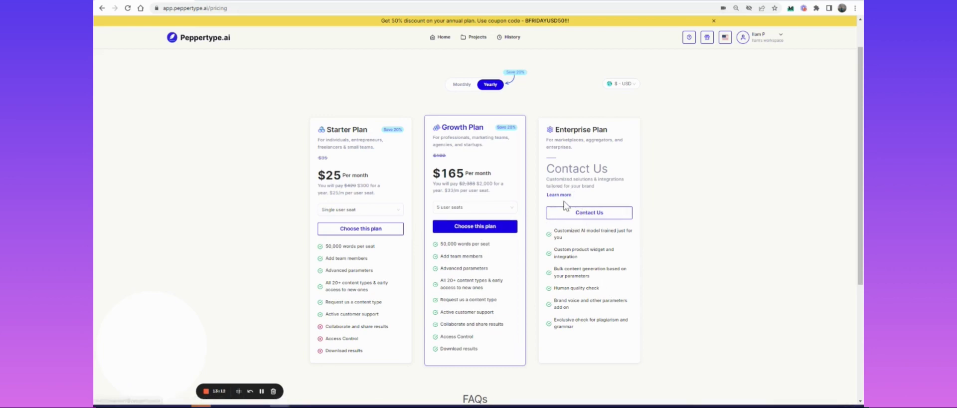
# Set the Growth plan to 25 user seats and check its total yearly cost.
pyautogui.click(474, 207)
pyautogui.scroll(-2, 462, 279)
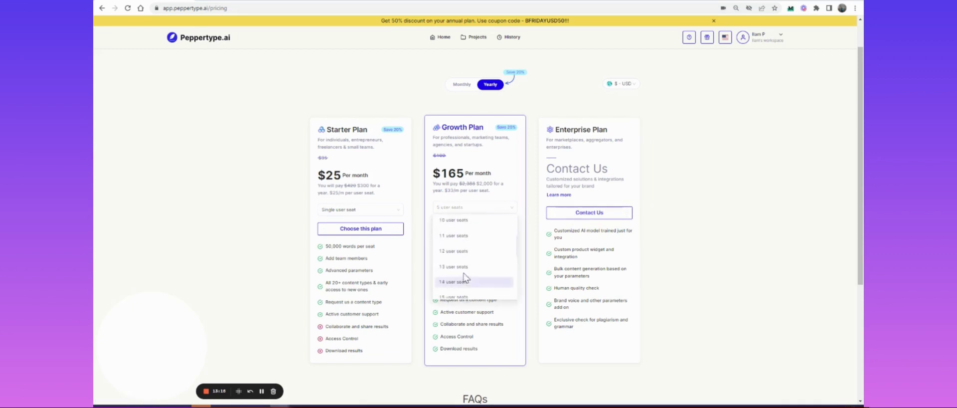
pyautogui.scroll(-4, 459, 287)
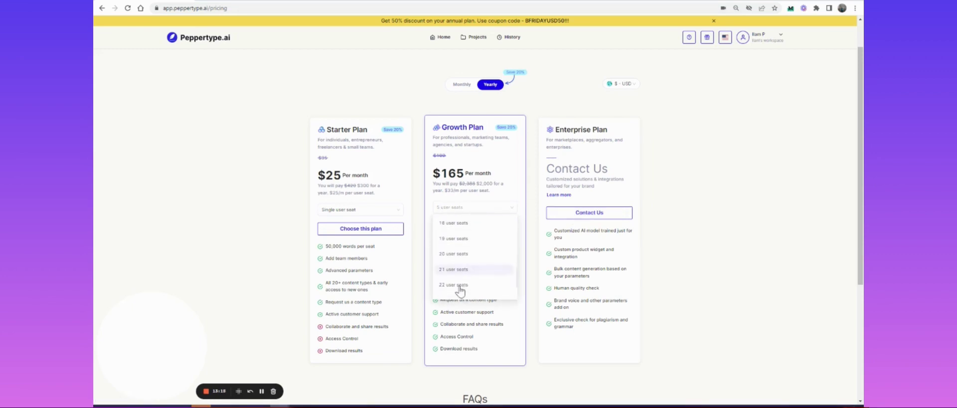
pyautogui.scroll(-1, 467, 280)
pyautogui.click(456, 292)
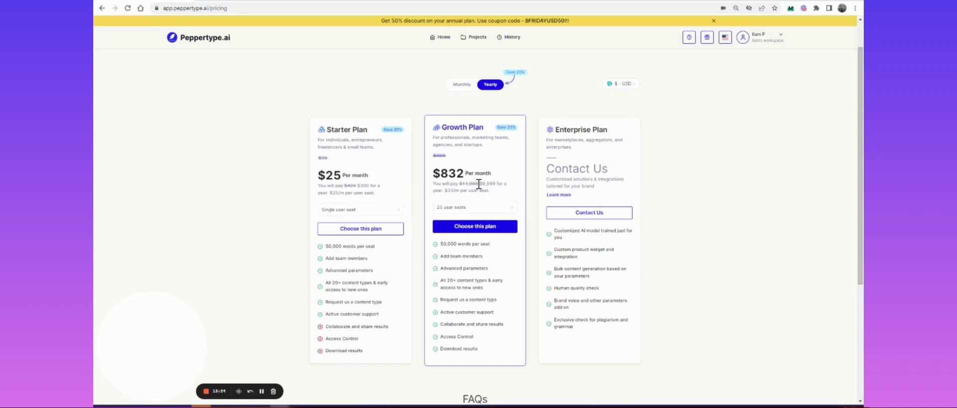
pyautogui.moveTo(479, 184); pyautogui.dragTo(501, 181)
# Compare the Starter and Growth plan prices under monthly and yearly billing, leaving monthly billing selected.
pyautogui.click(469, 85)
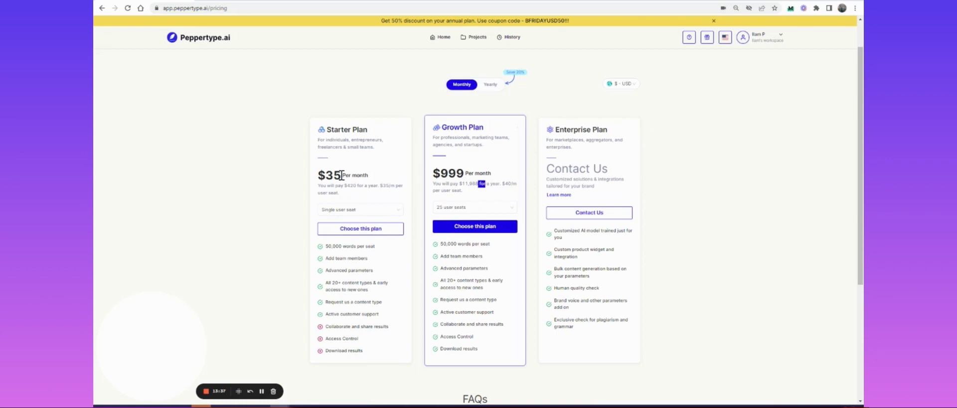
pyautogui.click(490, 85)
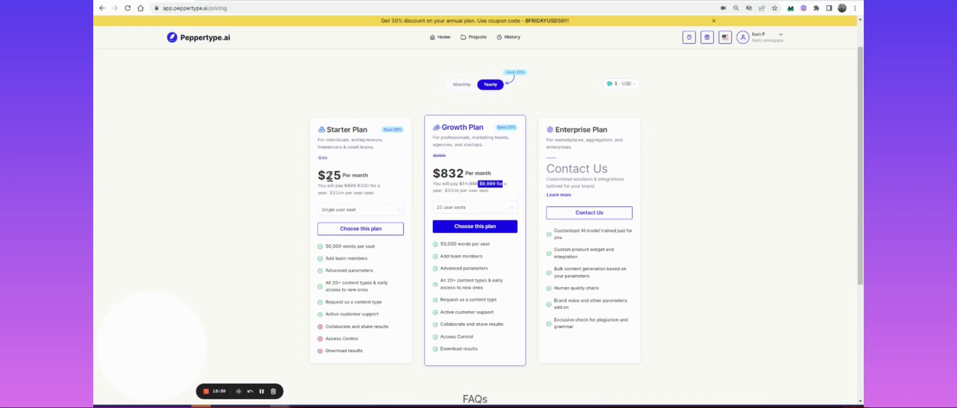
pyautogui.click(464, 85)
pyautogui.click(489, 85)
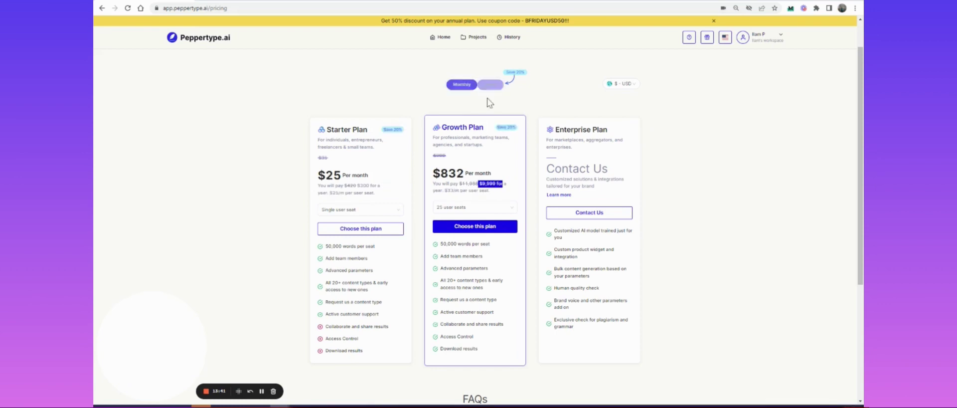
pyautogui.moveTo(432, 173); pyautogui.dragTo(473, 174)
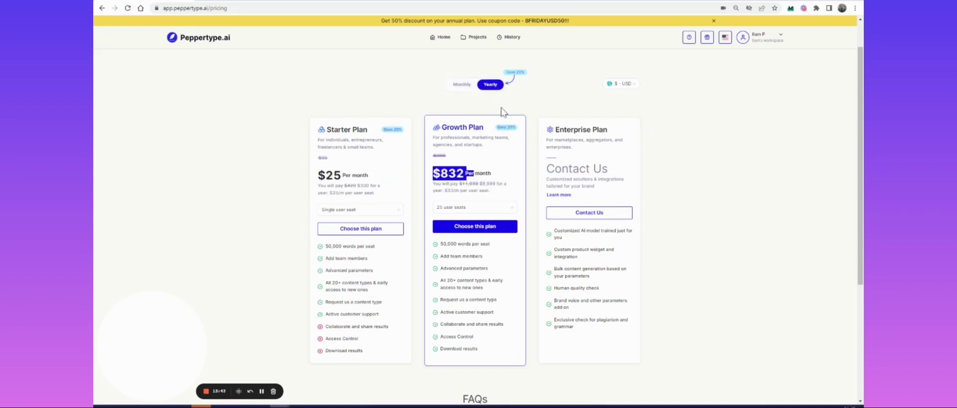
pyautogui.click(469, 85)
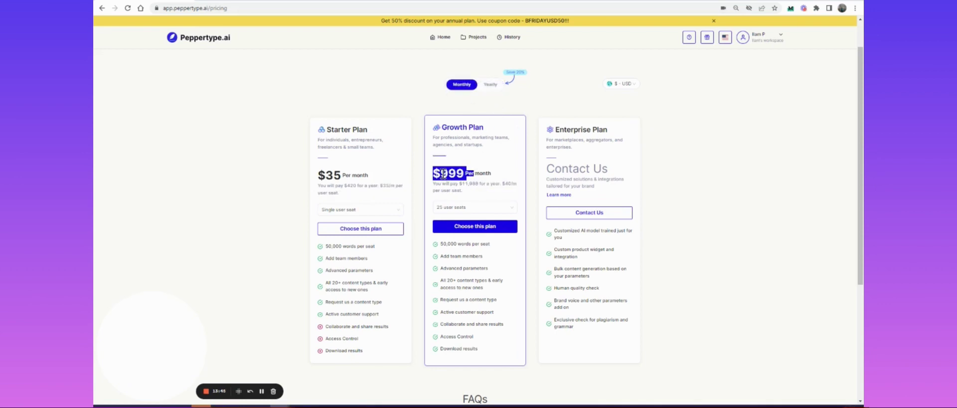
pyautogui.click(531, 188)
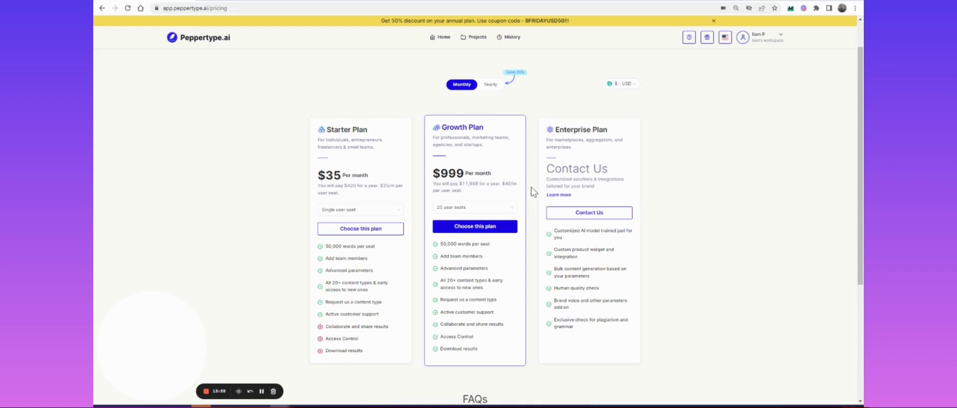
# Read the FAQs below the plans, including the one on discounts for large volumes or non-profits, and return to the plan overview.
pyautogui.scroll(-4, 531, 191)
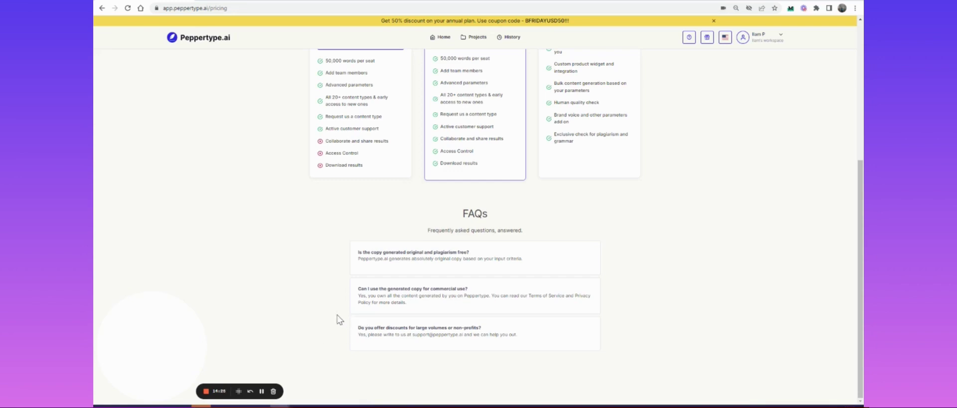
pyautogui.moveTo(455, 327); pyautogui.dragTo(476, 328)
pyautogui.scroll(5, 480, 348)
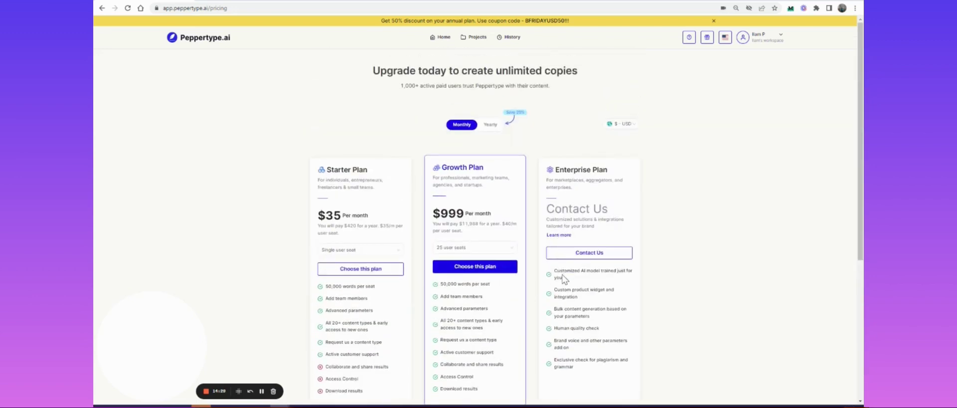